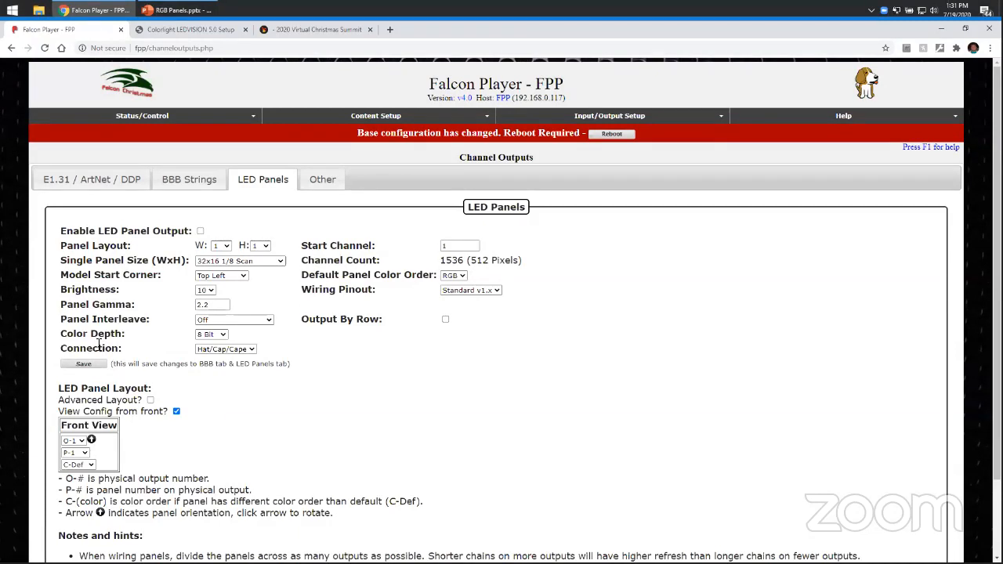
Review the available single panel size options without changing the selection.
click(267, 262)
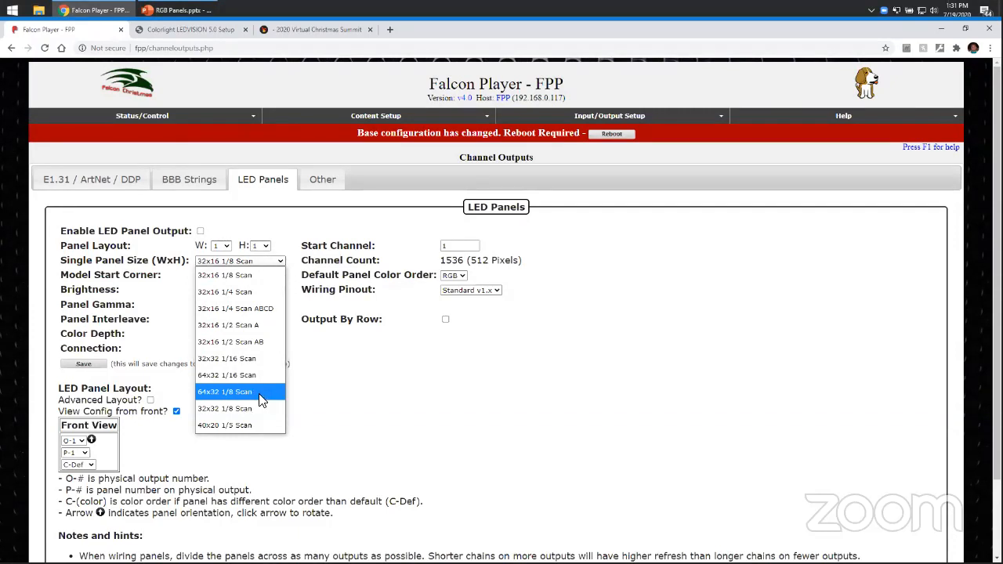
click(654, 365)
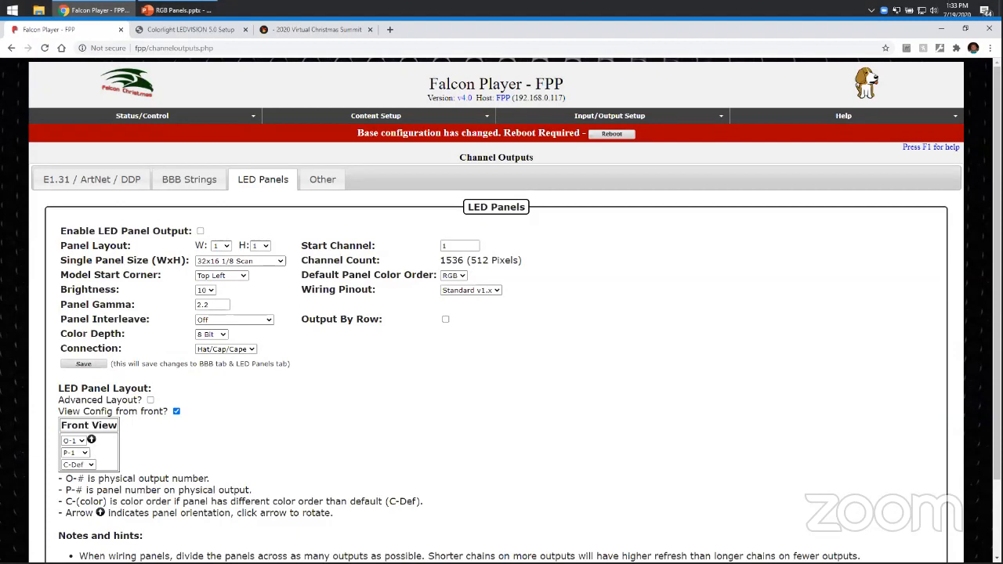
Open wiredwatts.com in a new browser tab.
click(389, 30)
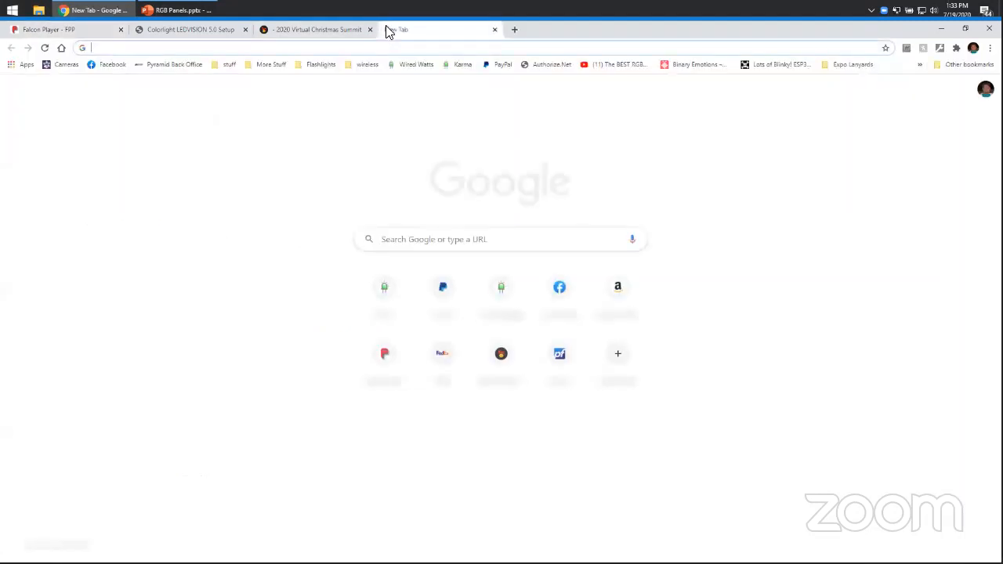
text(wiredwatts.com)
key(Return)
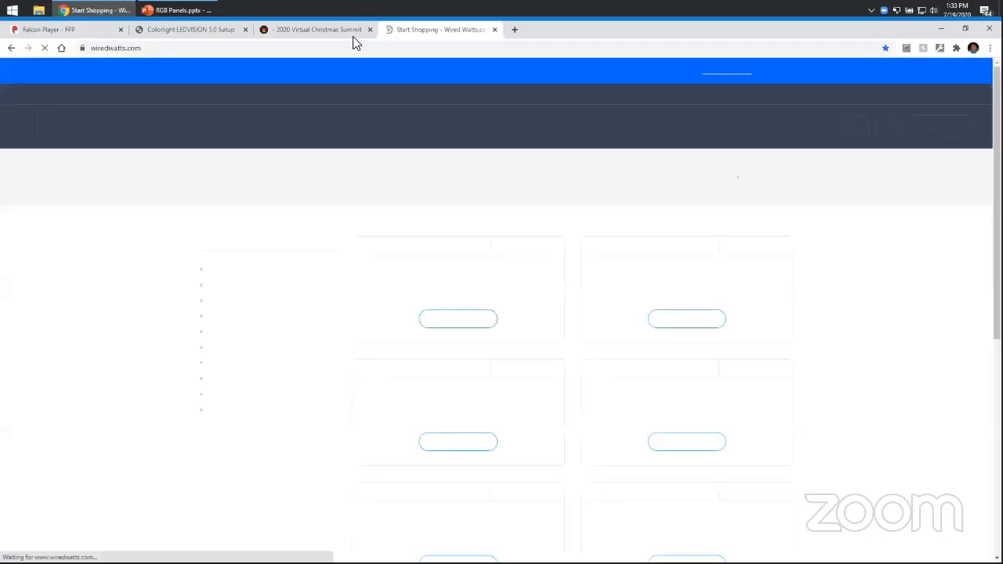
Browse the Panels category and open the Colorlight 5A-75B Panel Controller page to read its specifications.
click(631, 302)
scroll(573, 347, down, 10)
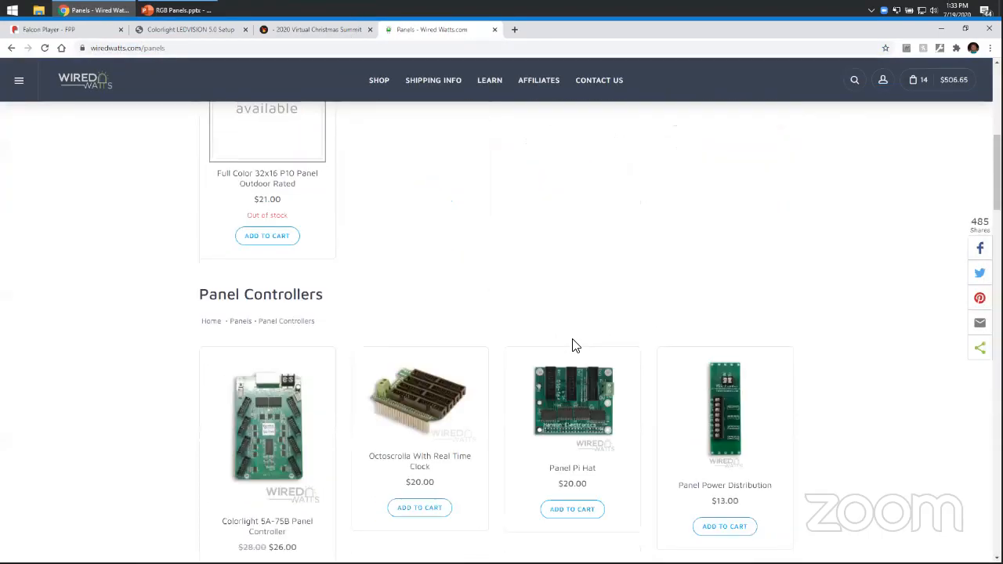
click(290, 248)
scroll(479, 291, down, 12)
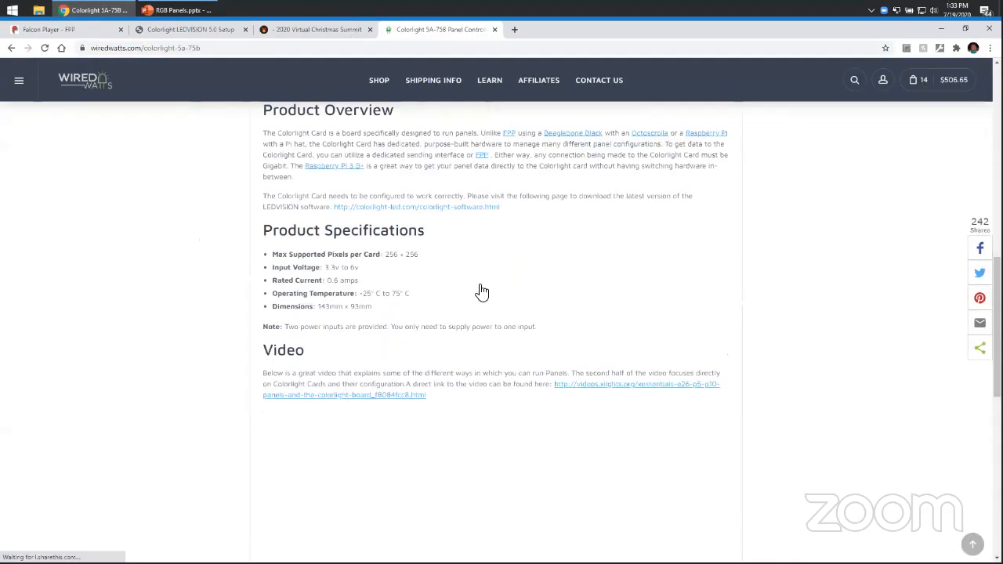
scroll(510, 296, up, 4)
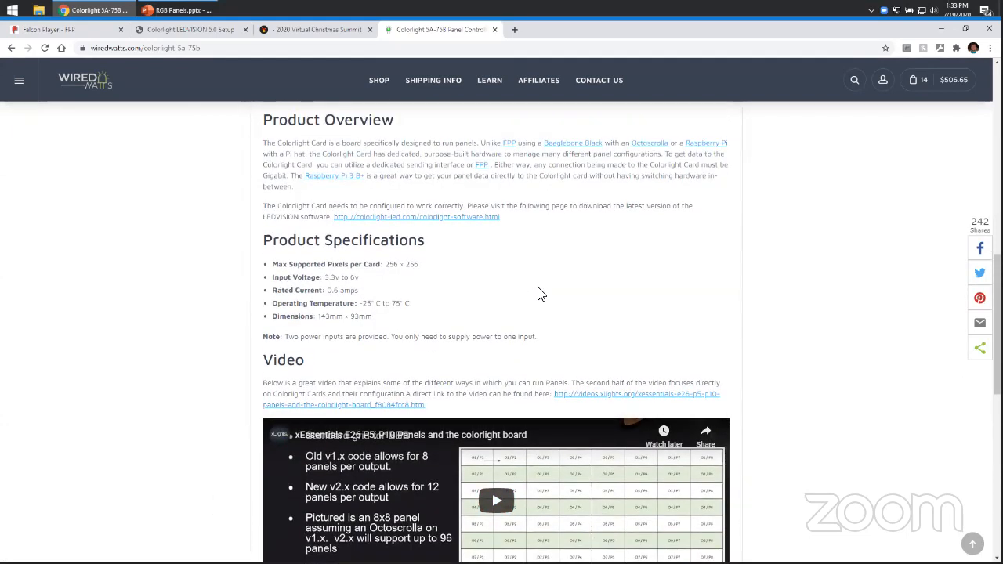
scroll(538, 293, down, 3)
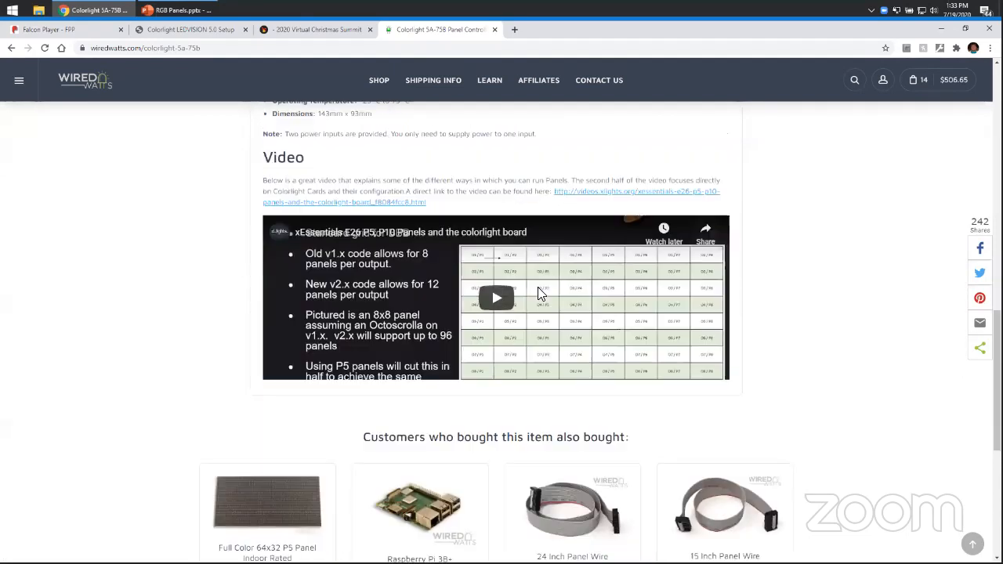
scroll(538, 294, up, 2)
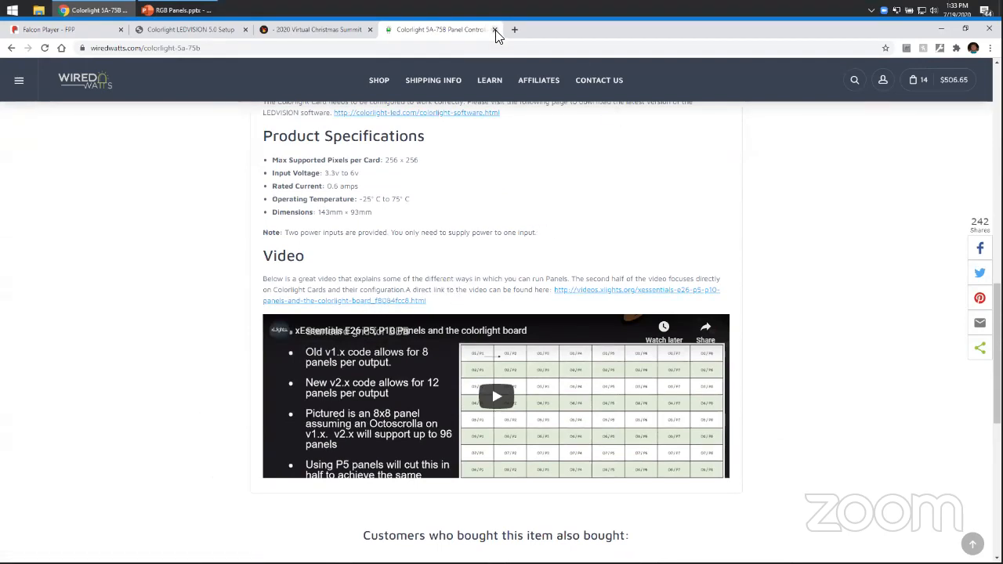
Go back to the Panels product listing on the store site.
click(88, 29)
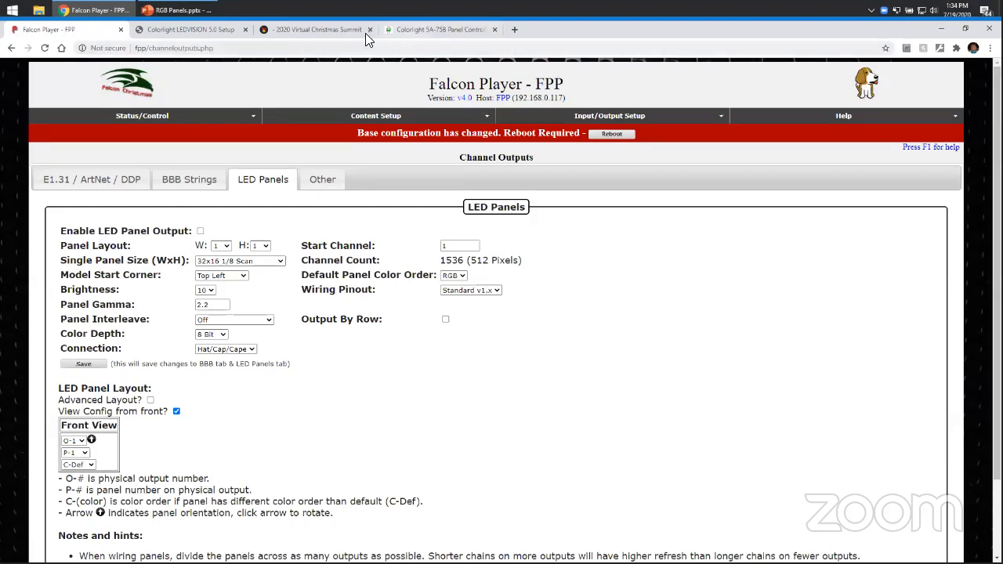
click(439, 29)
scroll(483, 248, up, 14)
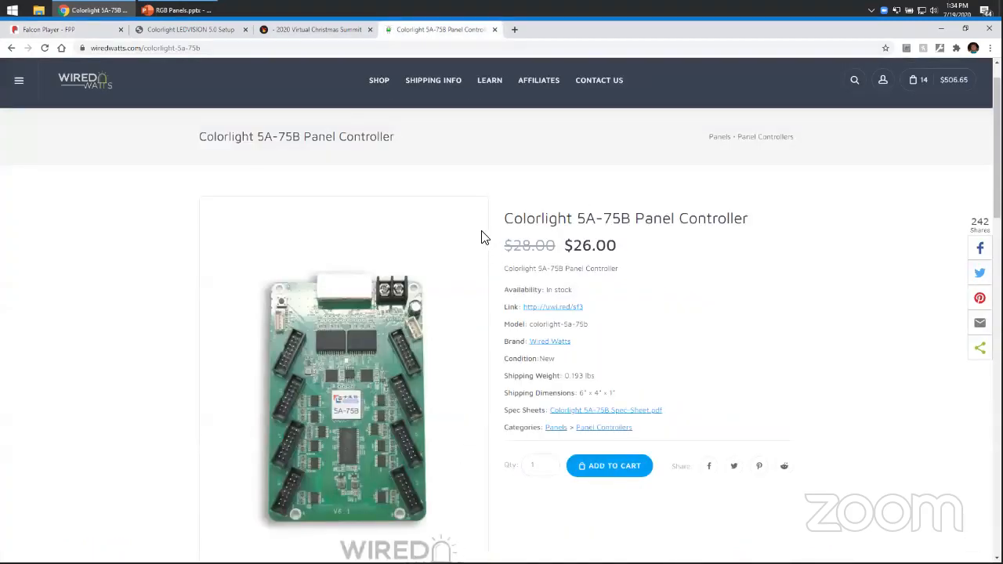
key(alt+Left)
scroll(348, 289, up, 5)
scroll(340, 291, up, 5)
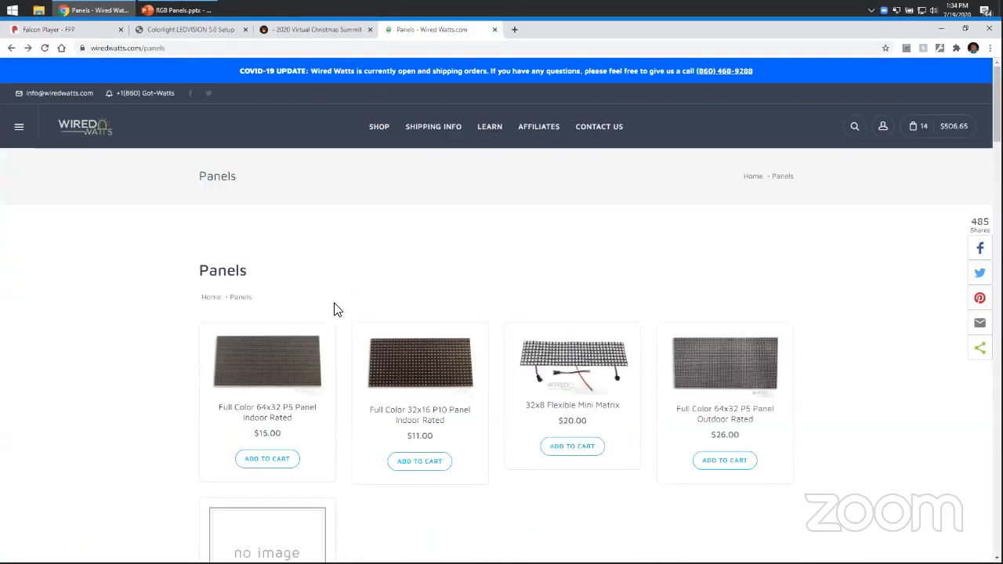
Open the Full Color 64x32 P5 Panel Indoor Rated page and highlight its two power consumption lines.
click(287, 369)
scroll(631, 319, down, 4)
scroll(632, 319, down, 6)
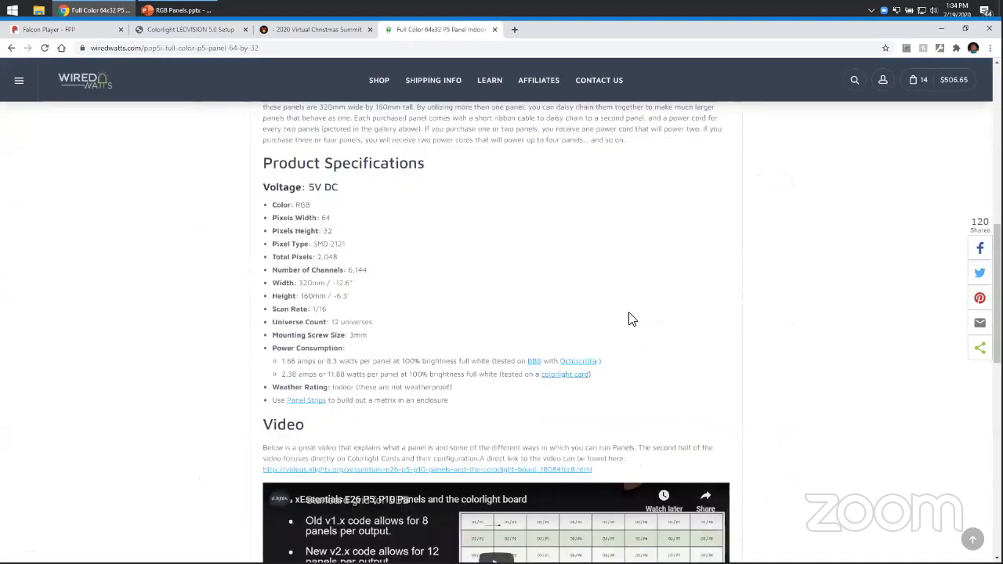
drag(280, 210, 510, 206)
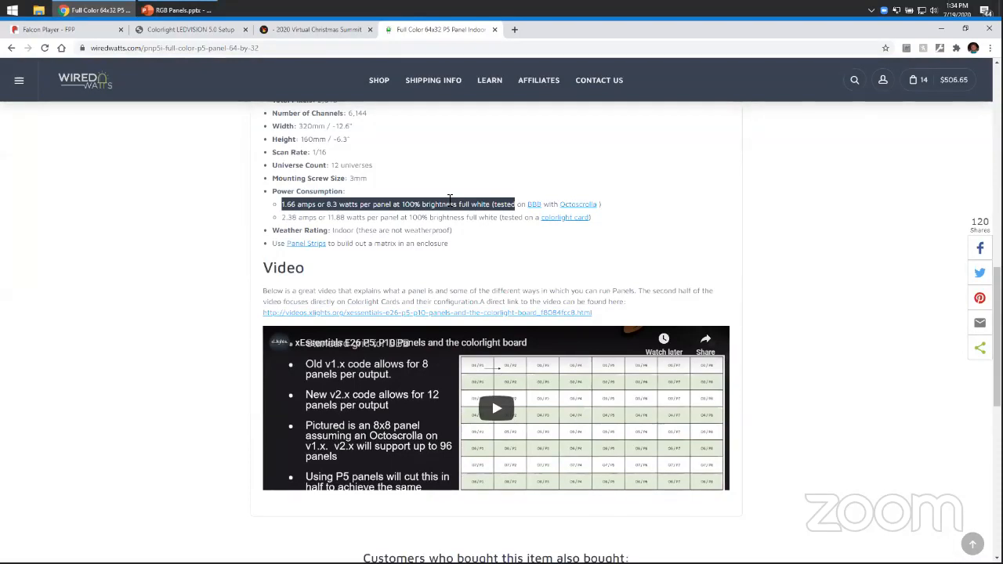
click(297, 224)
drag(282, 219, 521, 218)
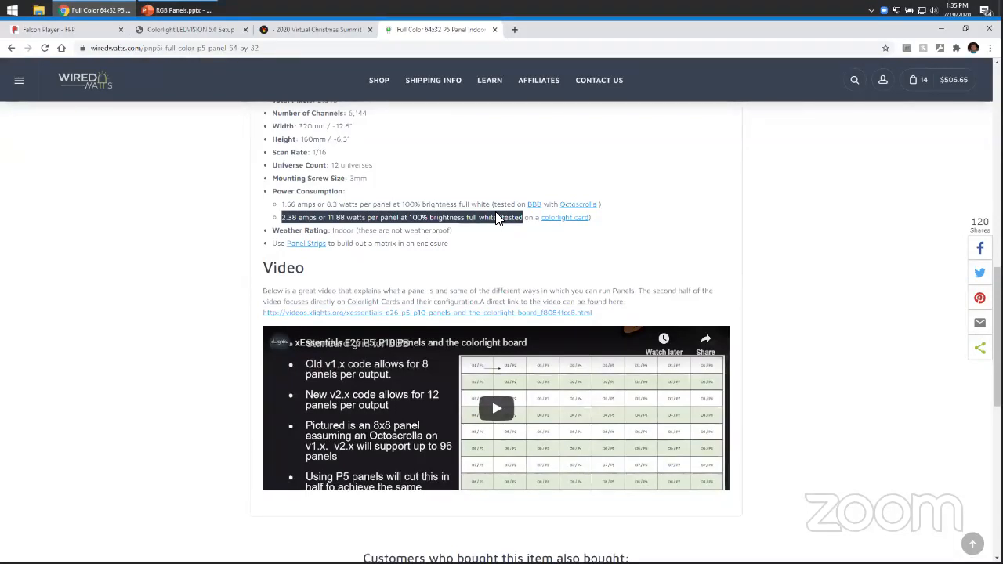
Return to the Colorlight 5A-75B Panel Controller page and enlarge its product photo.
click(88, 35)
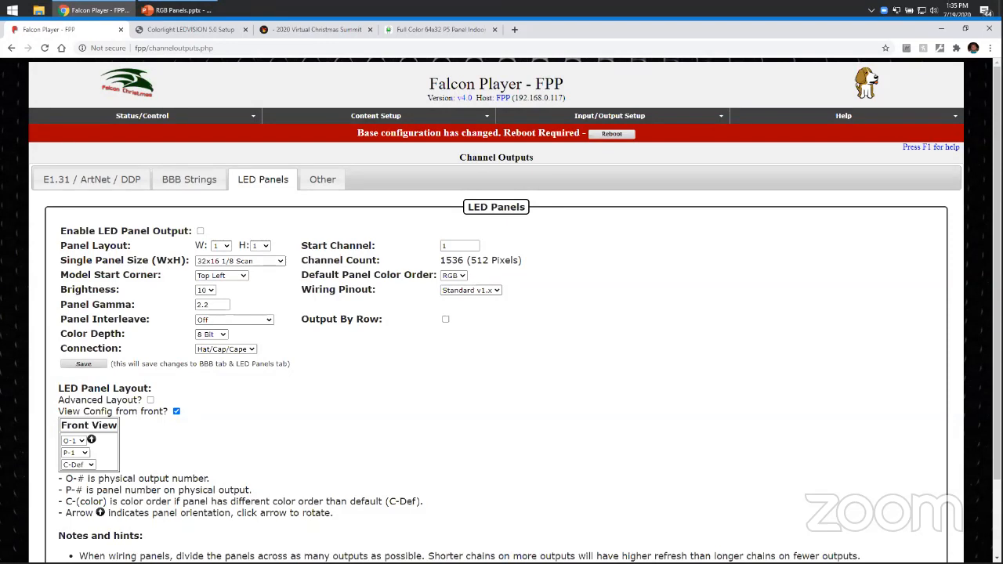
click(462, 29)
key(alt+Left)
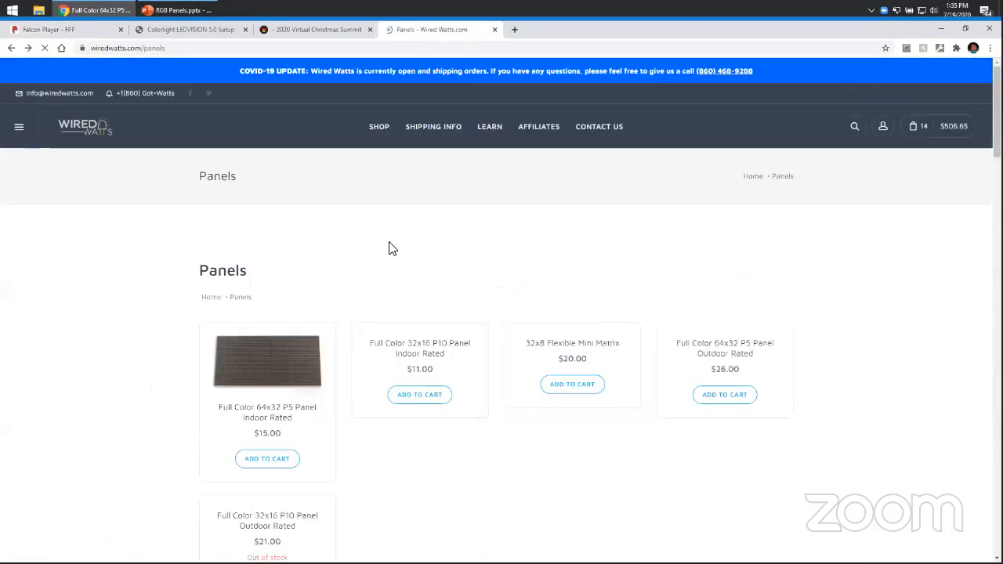
scroll(335, 373, down, 7)
click(270, 294)
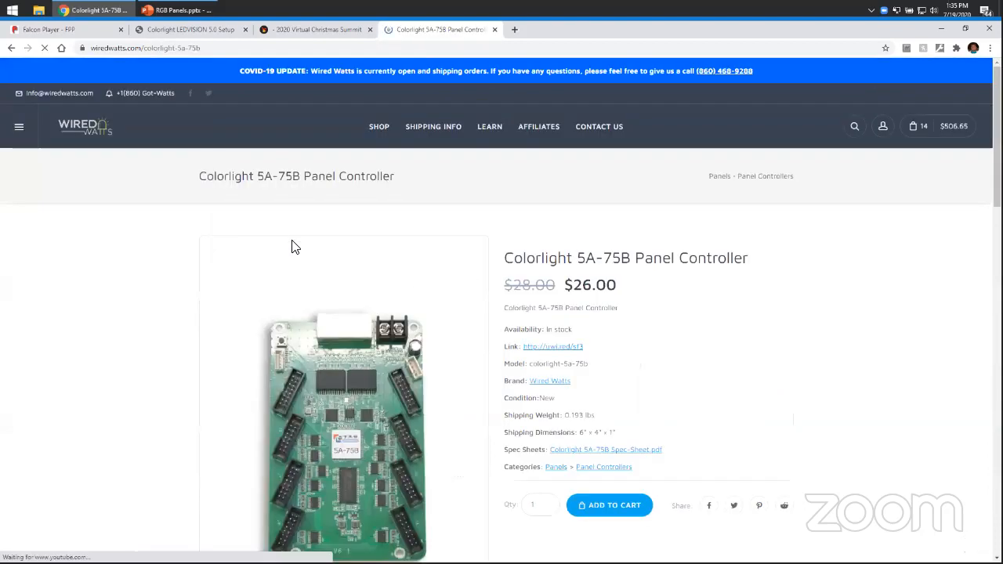
click(345, 423)
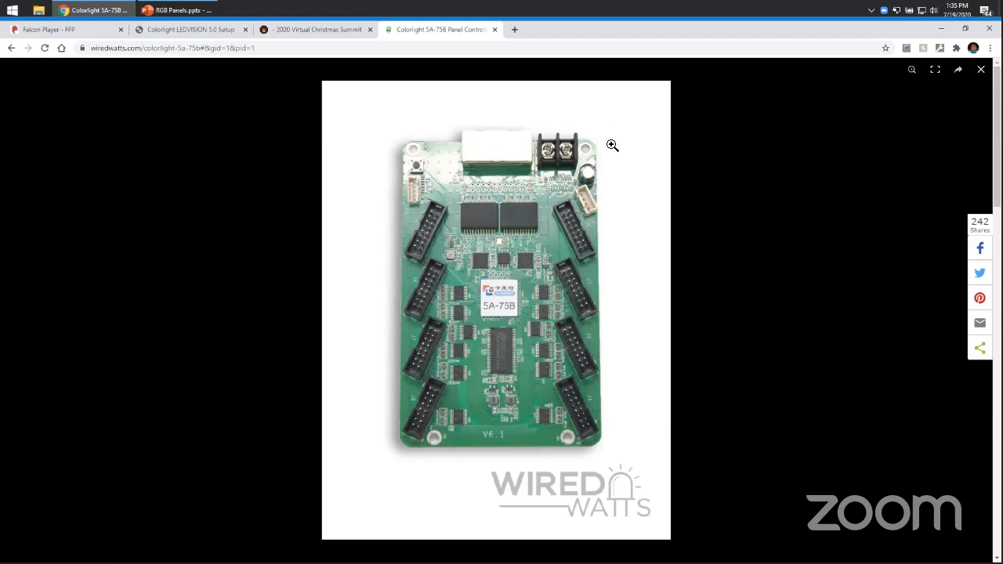
Back in Falcon Player, set the LED panel connection to ColorLight.
click(340, 30)
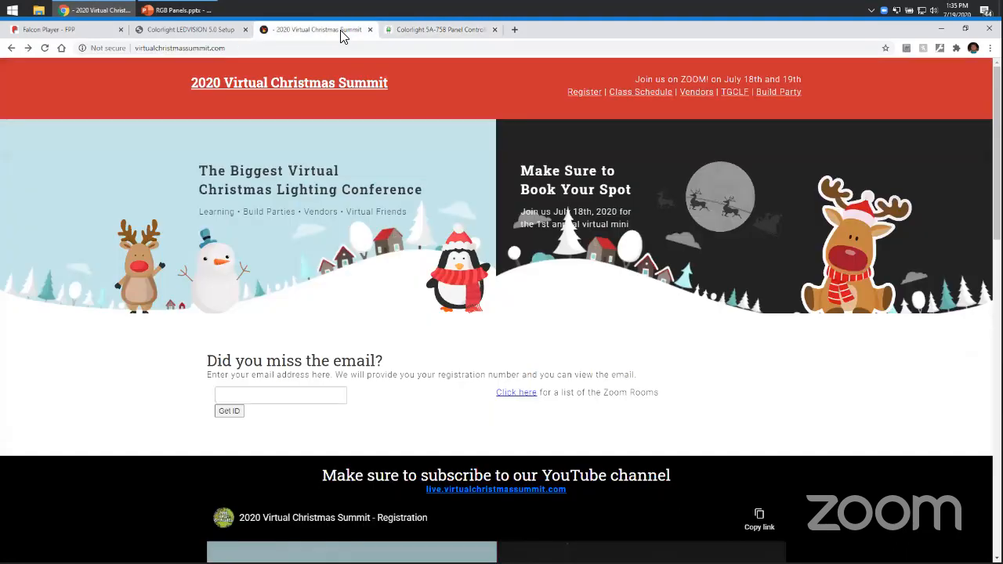
click(51, 30)
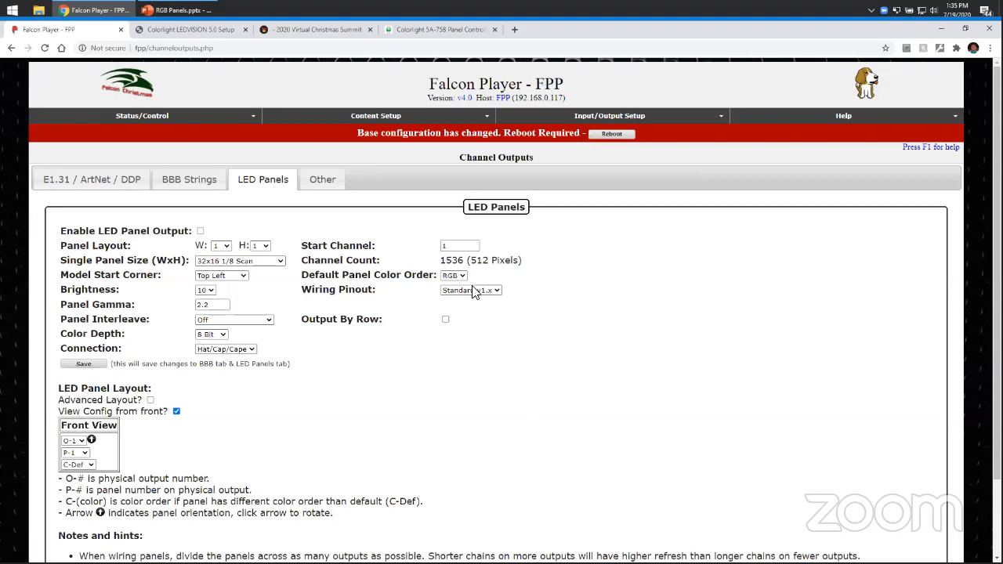
scroll(468, 327, down, 3)
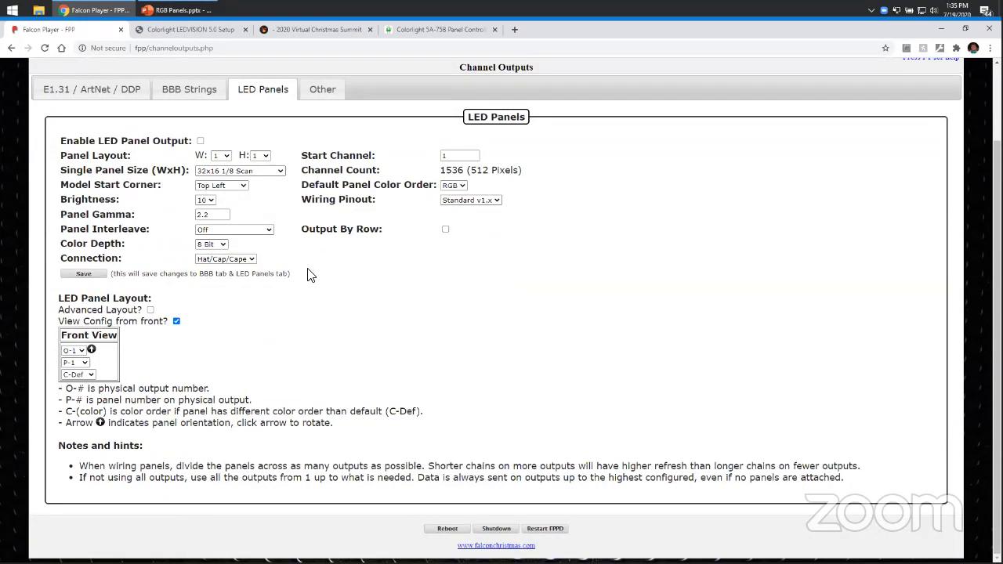
click(233, 258)
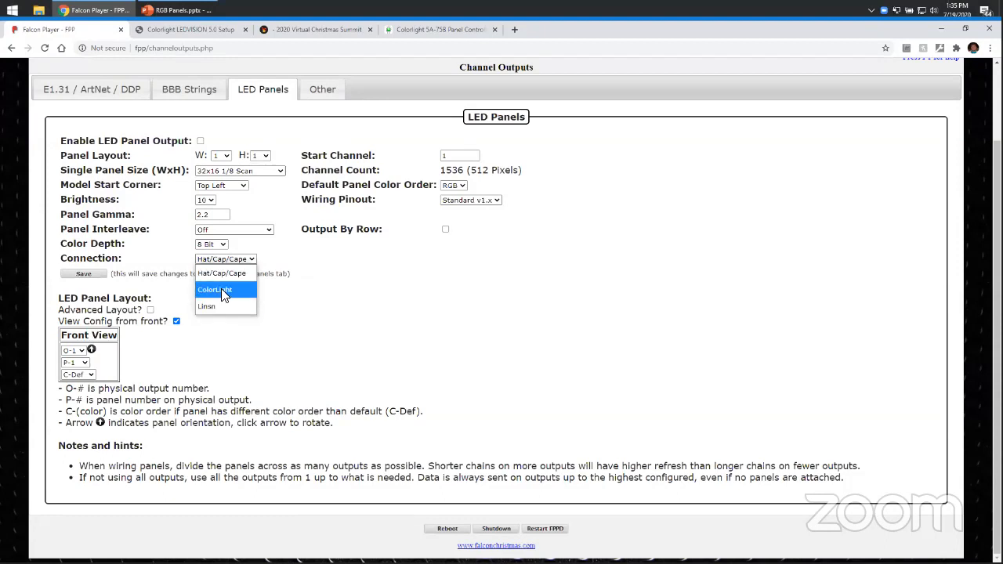
click(222, 289)
Set the panel layout to 12 panels wide by 8 panels high.
click(220, 169)
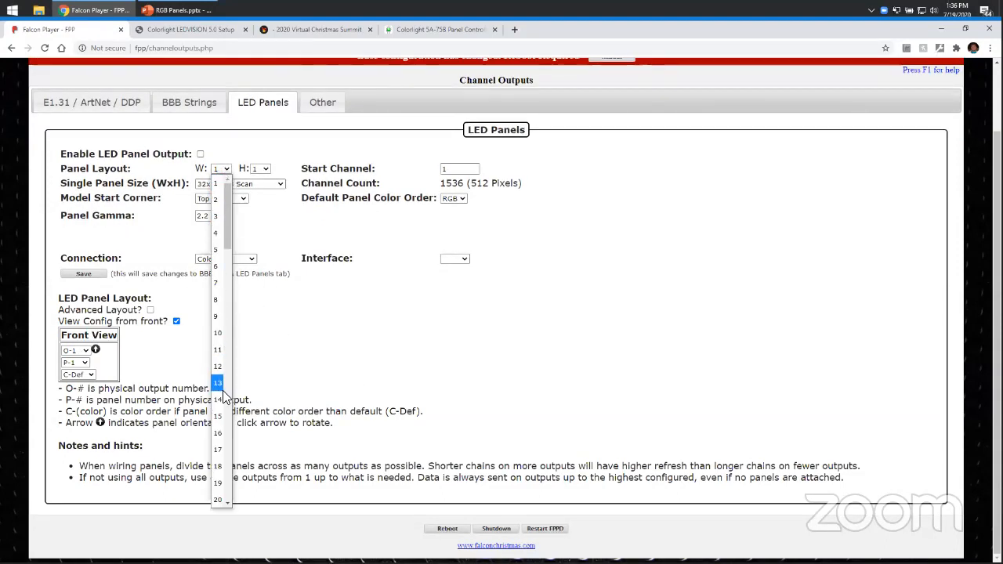
click(218, 366)
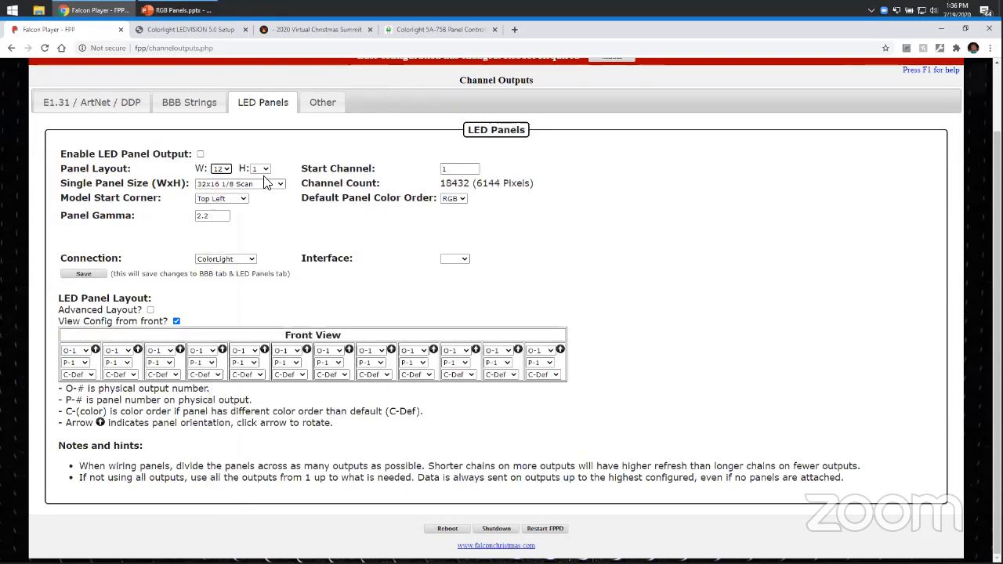
click(260, 169)
click(256, 299)
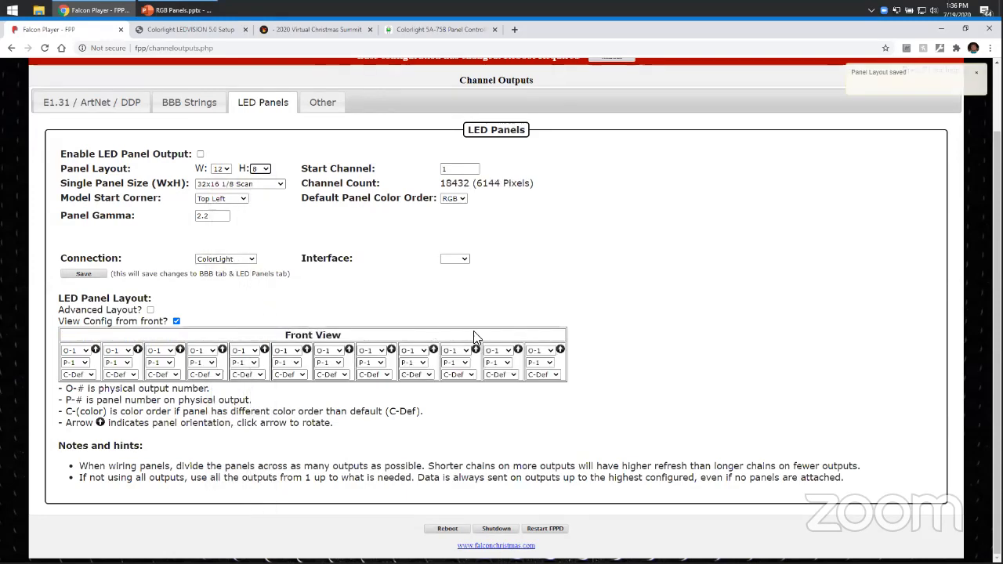
Turn off View Config from front so the panel layout shows the back view.
scroll(696, 338, down, 3)
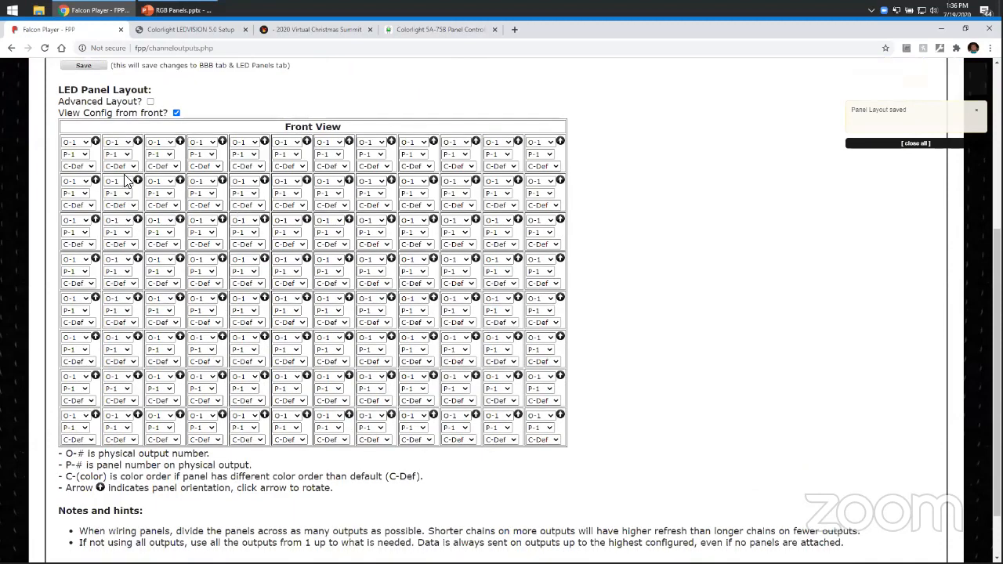
click(177, 114)
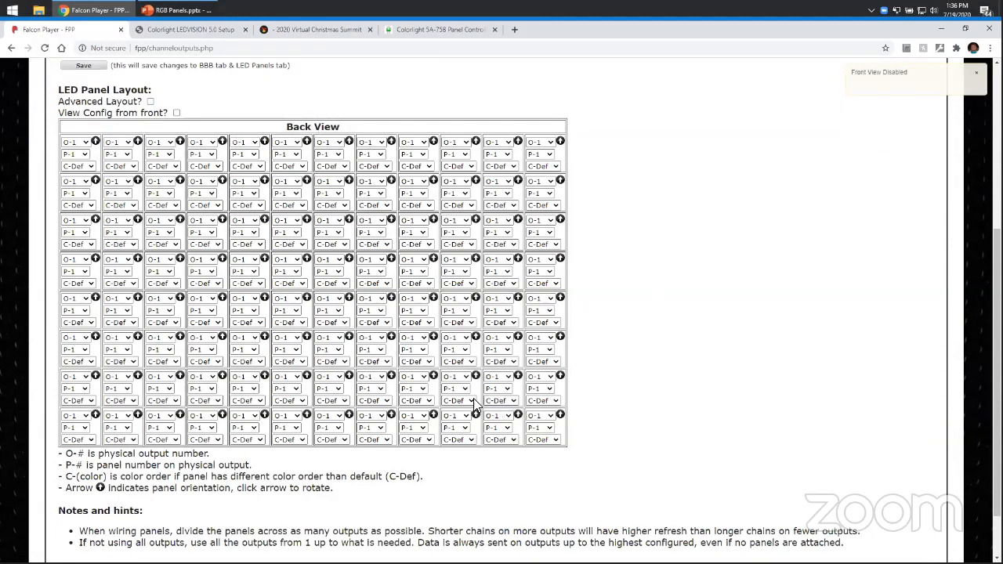
scroll(276, 304, up, 4)
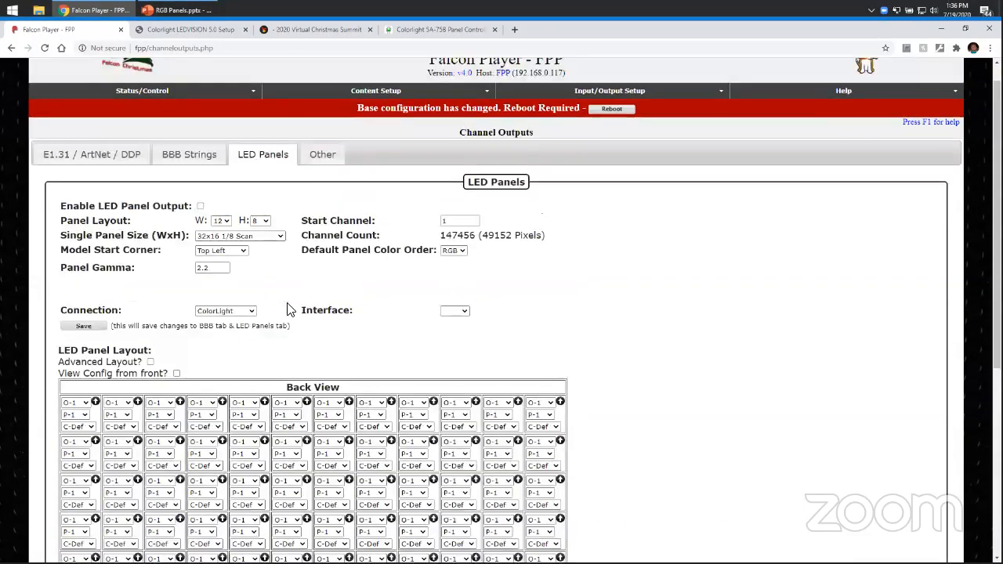
scroll(459, 352, down, 3)
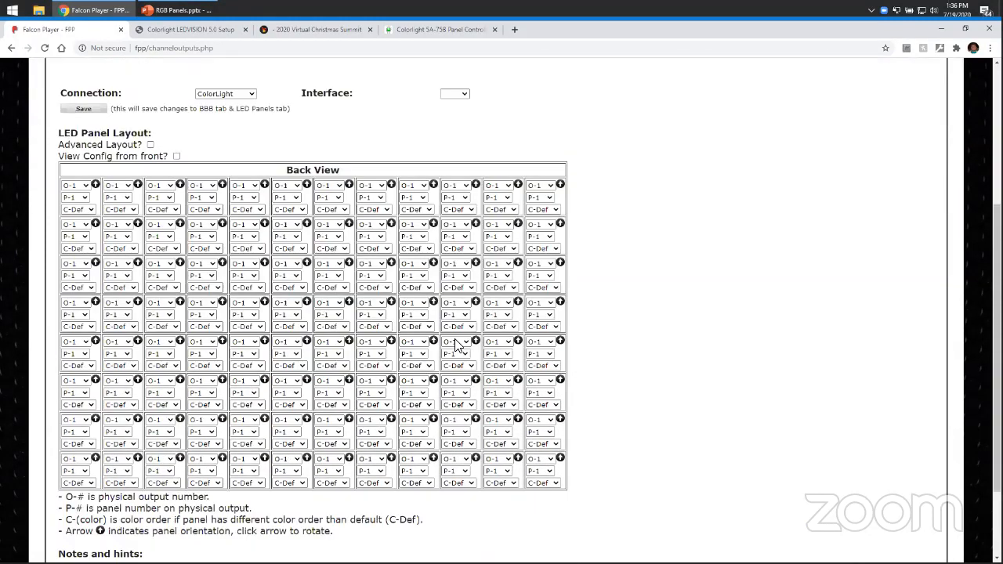
scroll(459, 353, up, 1)
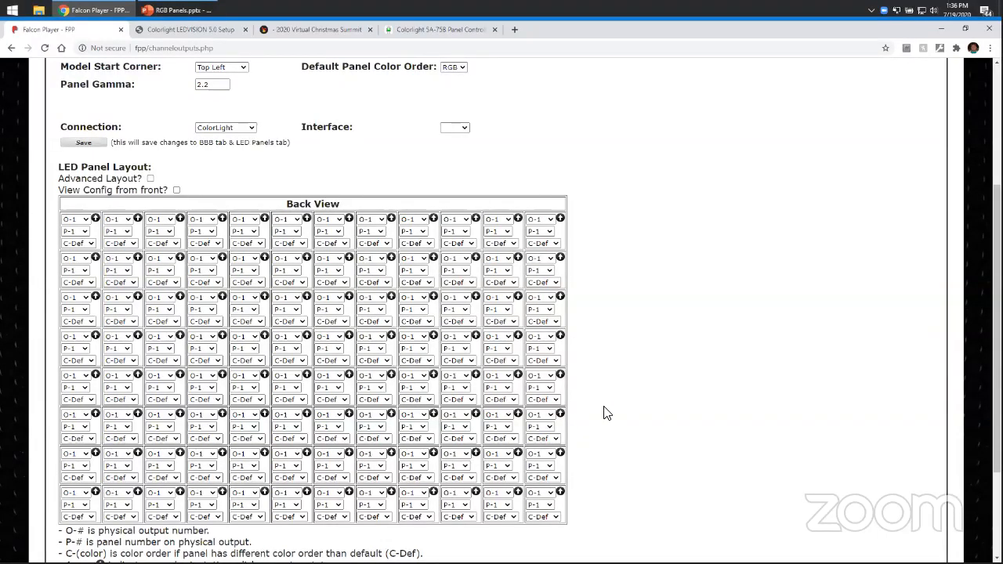
scroll(604, 410, down, 3)
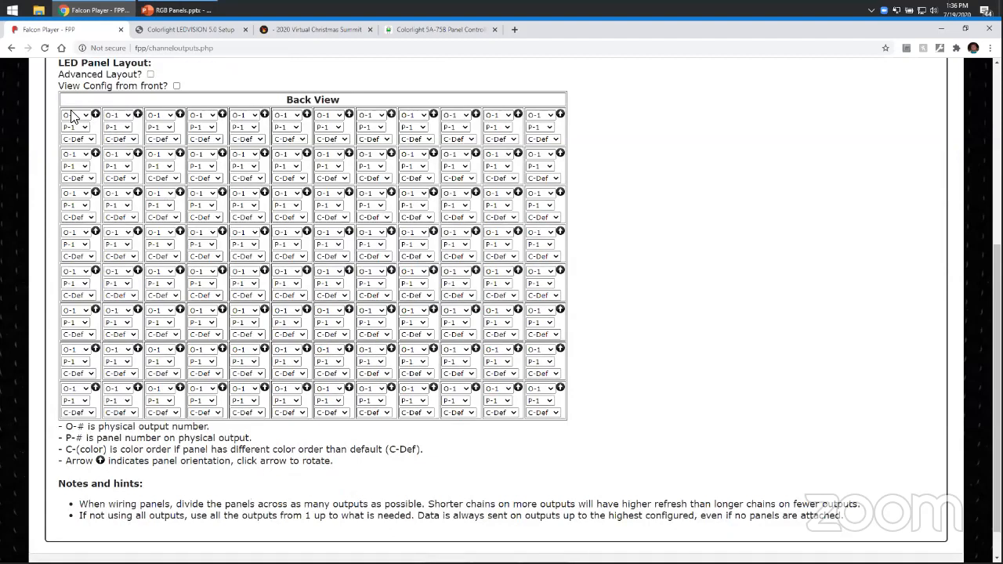
Assign outputs O-2 through O-8 to the first panel of rows 2 to 8 in the back-view layout.
click(81, 160)
click(74, 184)
click(75, 193)
click(75, 241)
click(75, 233)
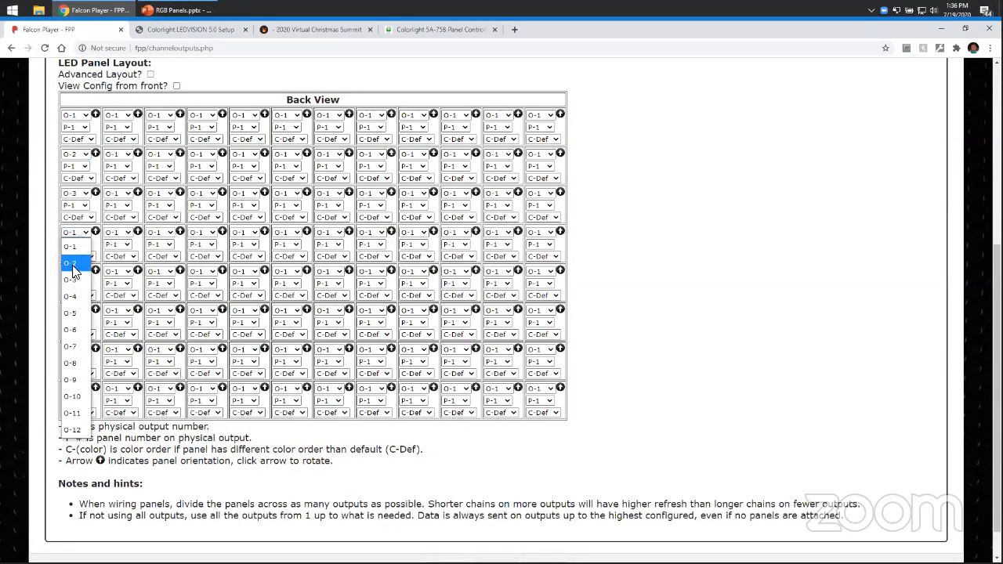
click(69, 295)
click(76, 271)
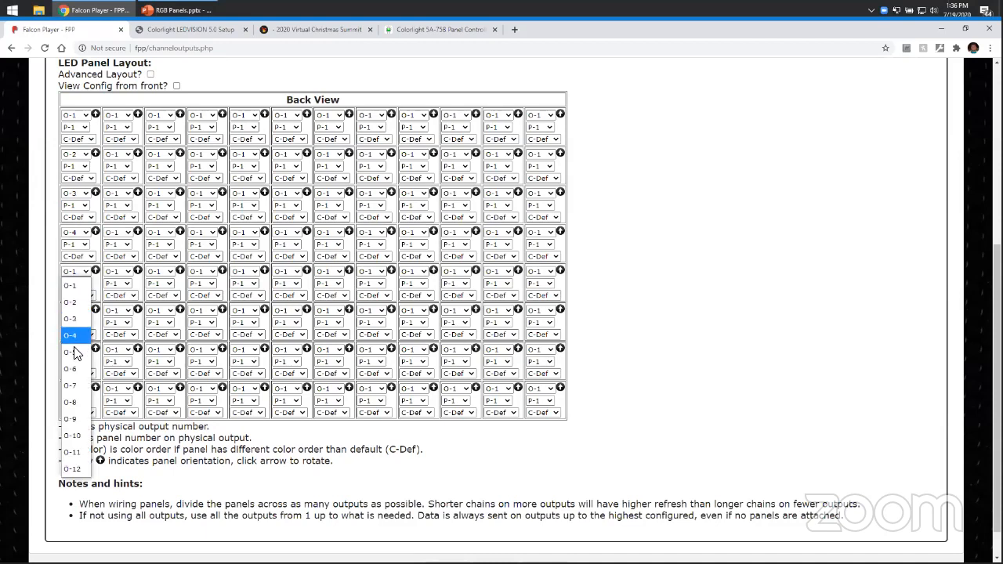
click(73, 313)
click(75, 310)
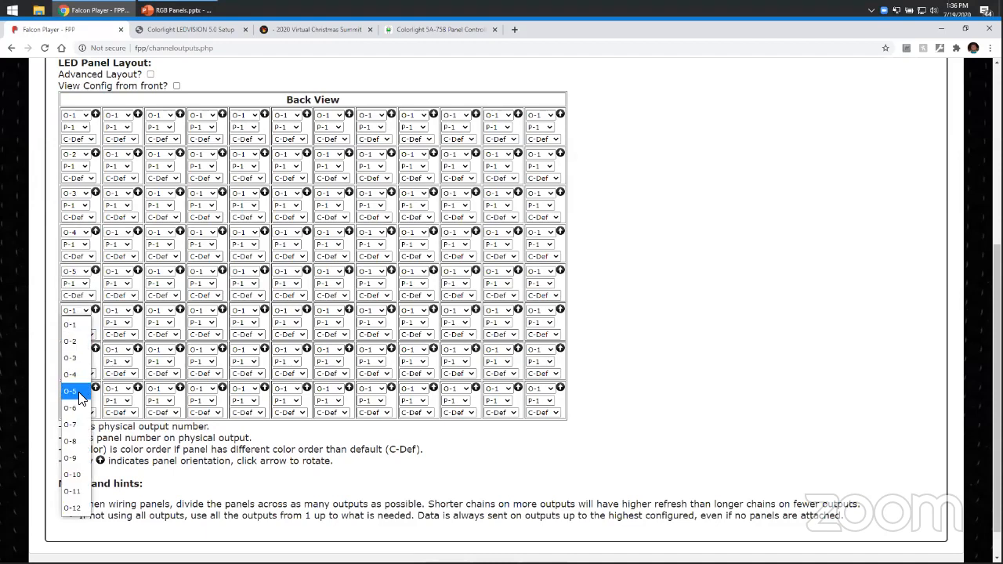
click(75, 400)
click(76, 350)
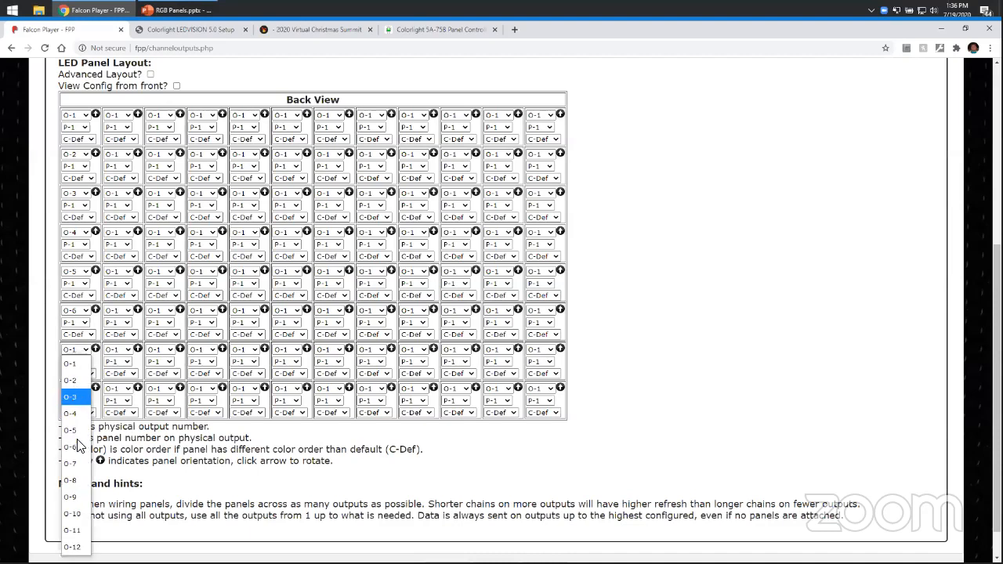
click(78, 462)
click(78, 396)
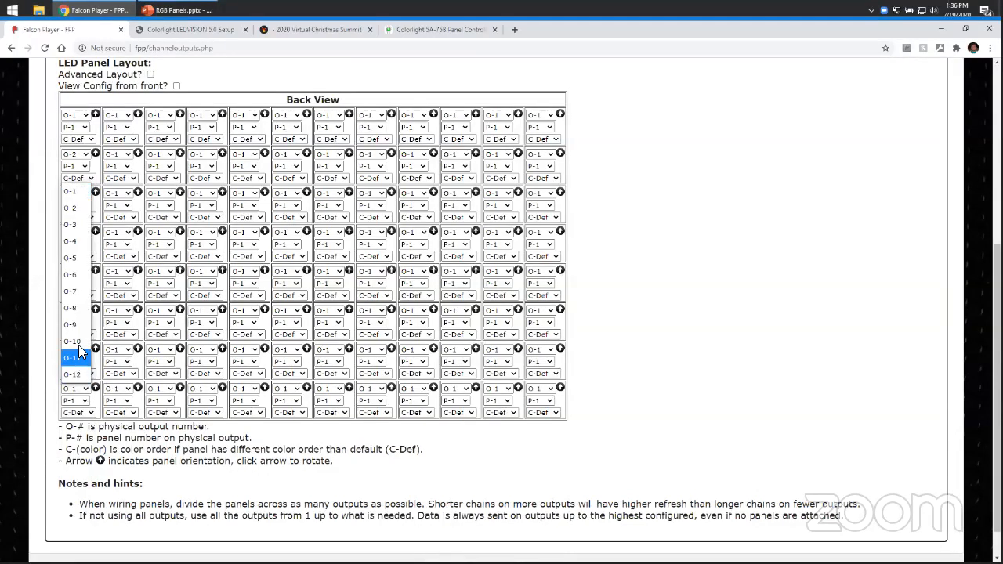
click(86, 316)
click(193, 458)
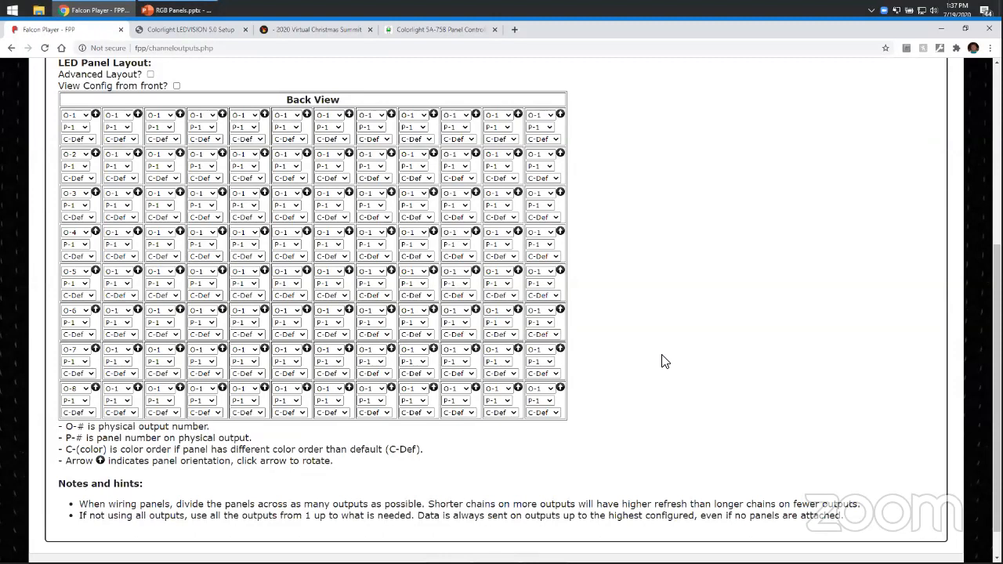
scroll(662, 360, up, 5)
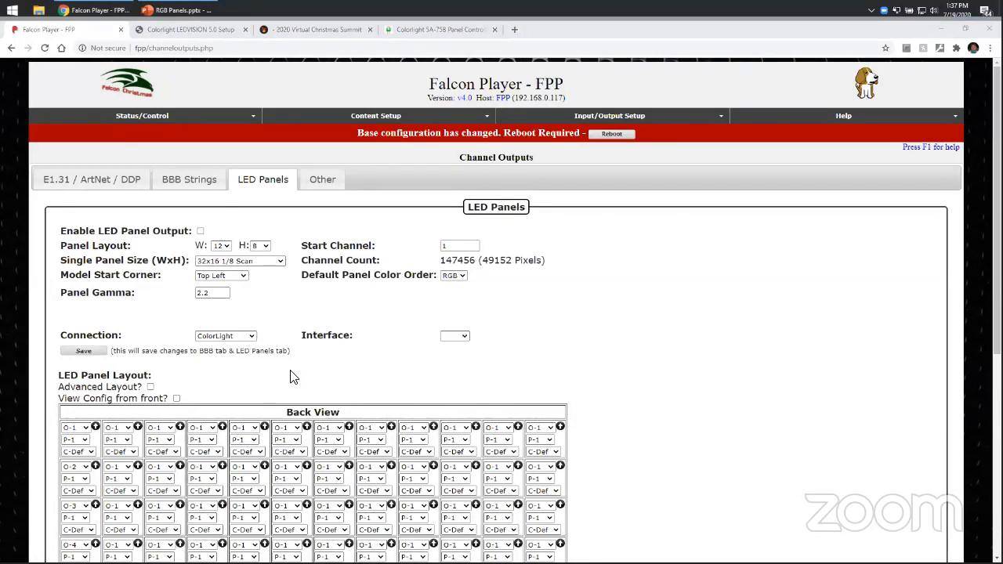
scroll(348, 362, down, 3)
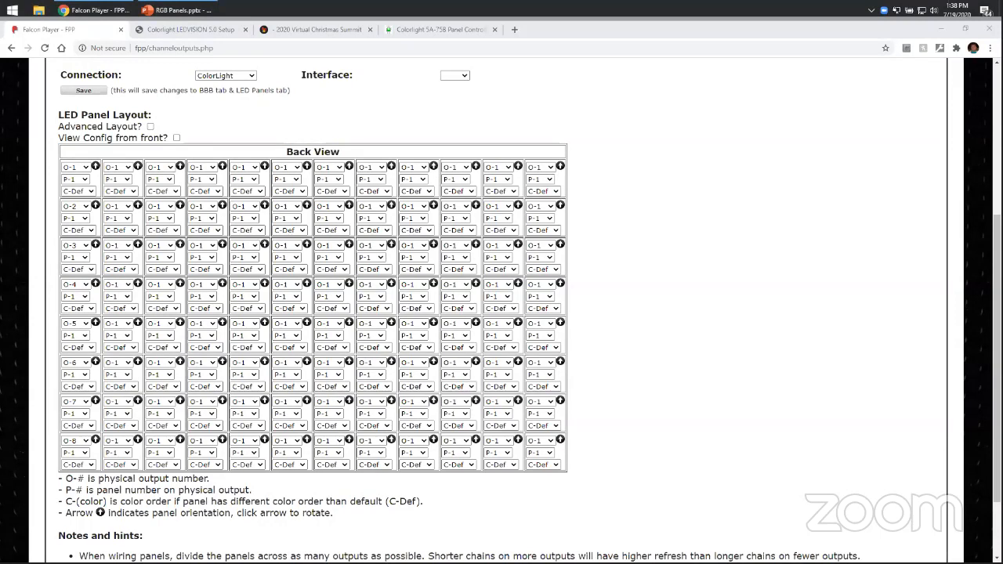
click(799, 240)
scroll(787, 241, up, 4)
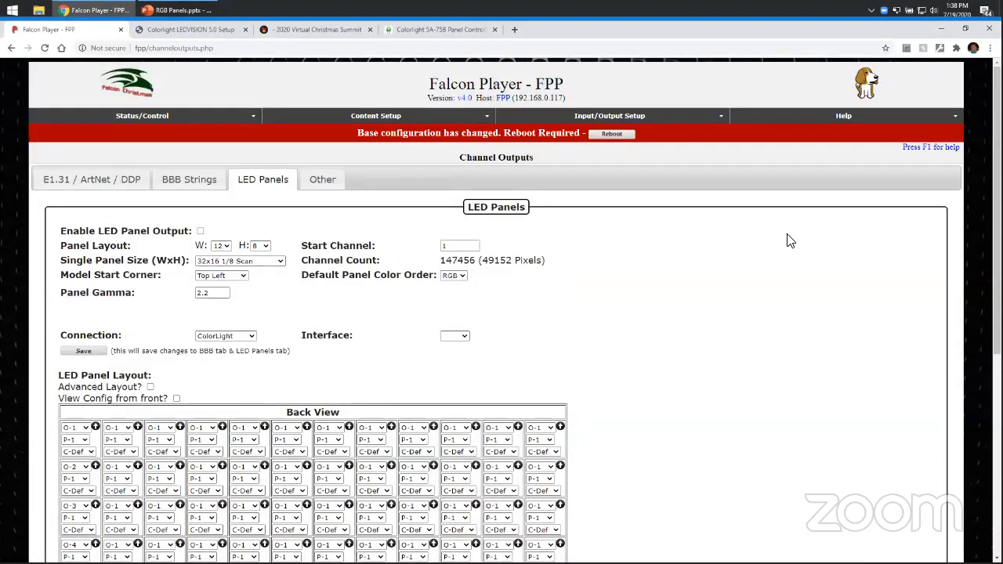
scroll(790, 241, down, 3)
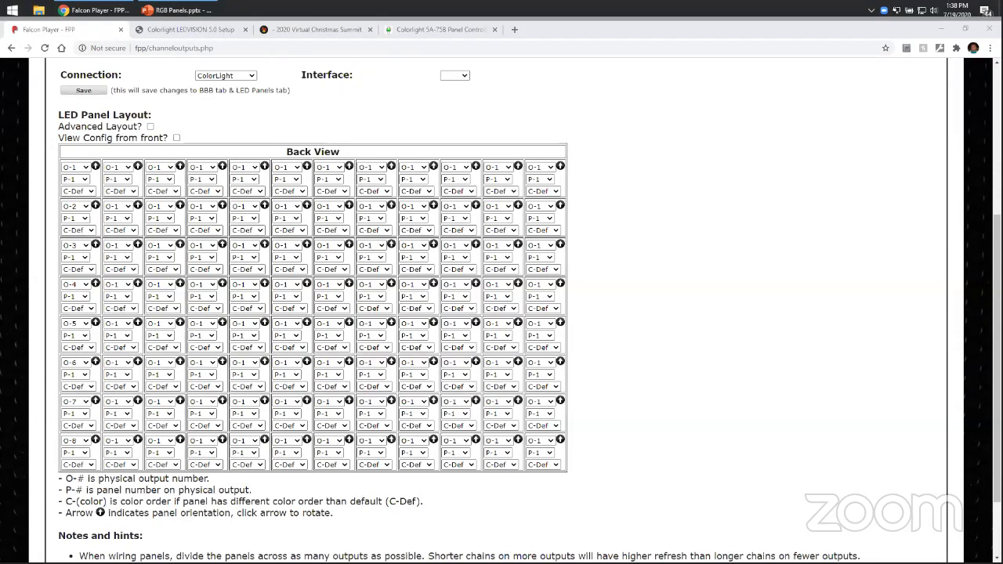
click(855, 186)
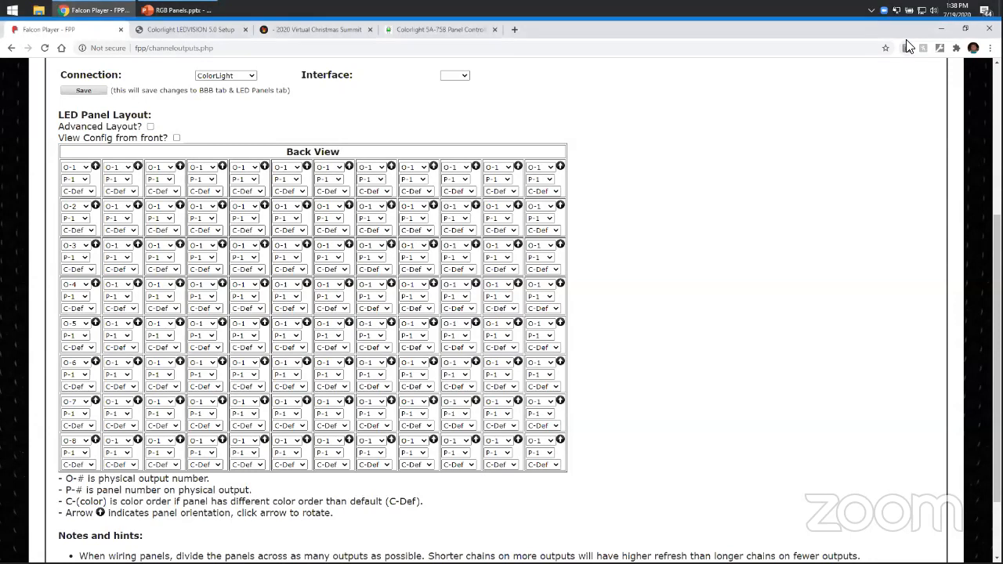
scroll(656, 195, up, 3)
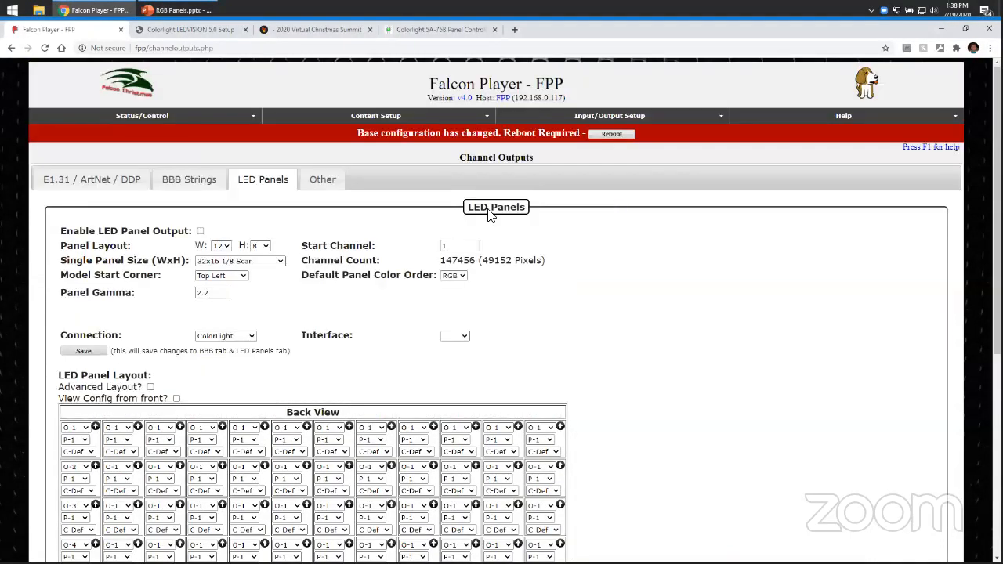
Reset the panel layout to 1 panel wide by 1 panel high.
click(221, 246)
click(217, 263)
click(260, 245)
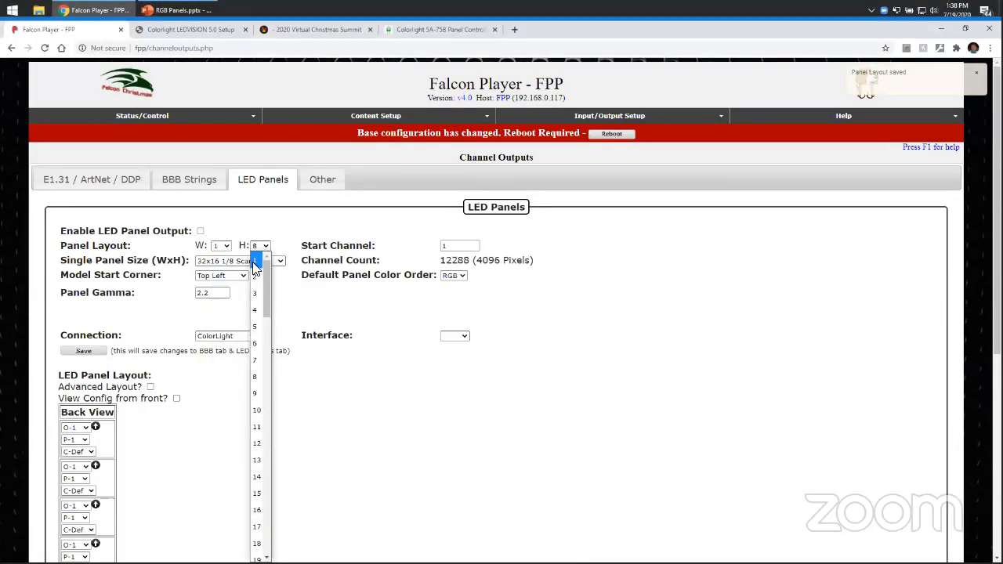
click(260, 263)
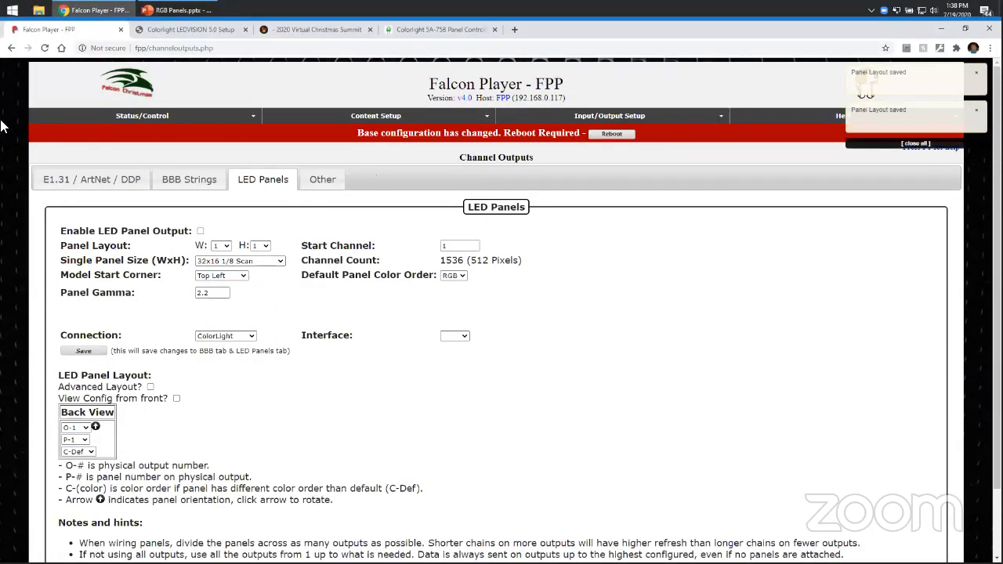
Open the Storage settings of the Falcon Player at 192.168.0.117 from the SD card notice.
mouse_move(156, 130)
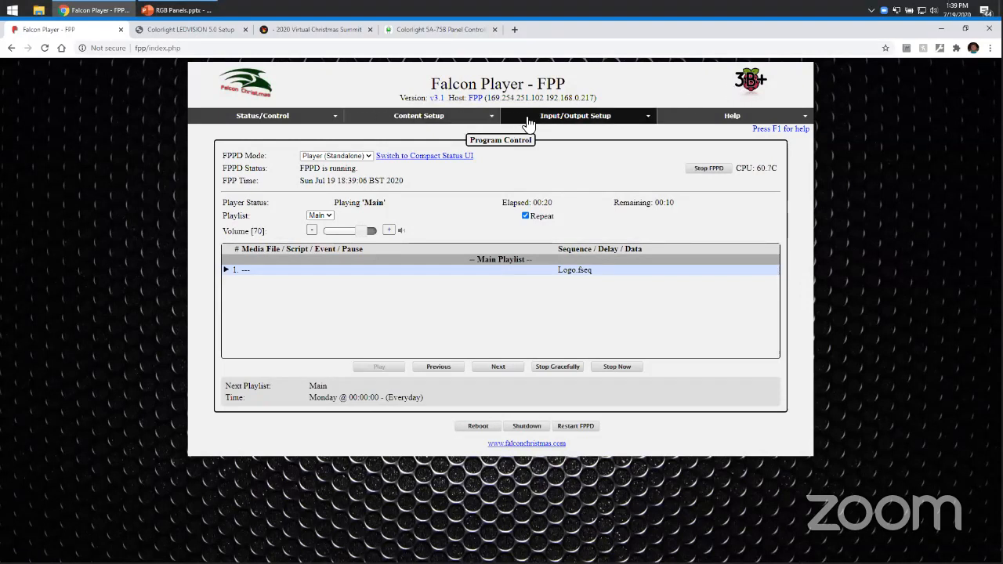
mouse_move(549, 115)
click(567, 151)
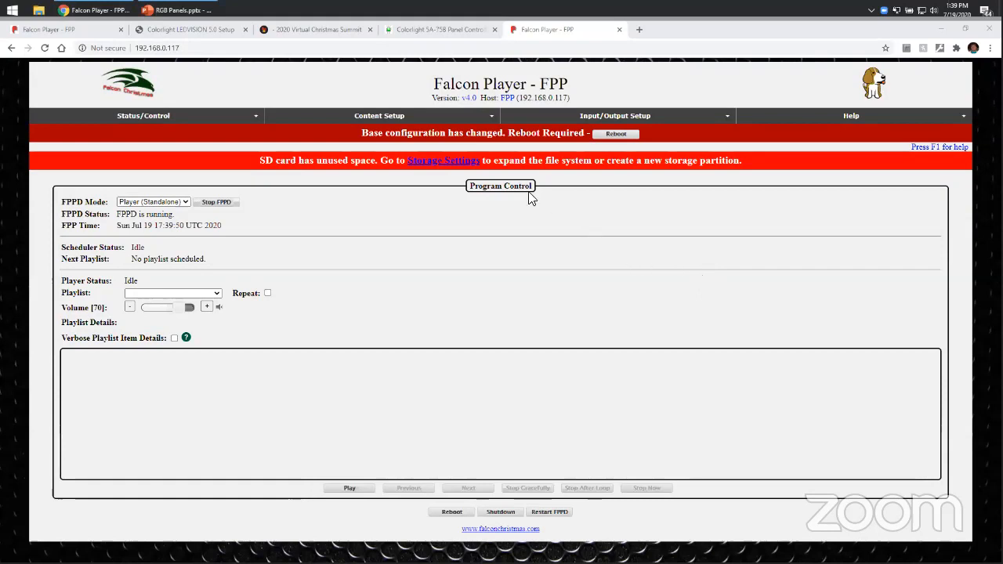
click(458, 164)
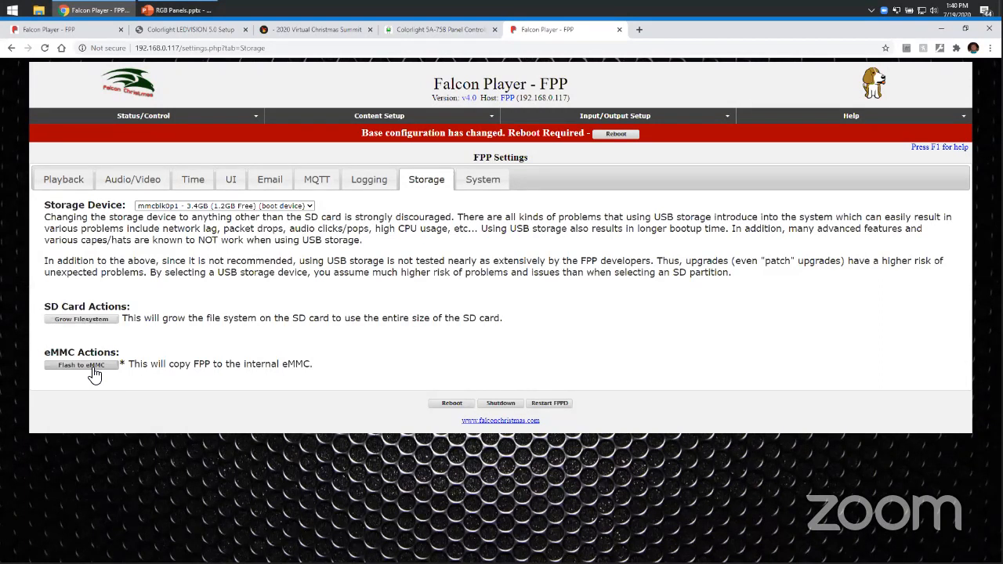
Open the LED Panels tab of the Channel Outputs page.
click(605, 118)
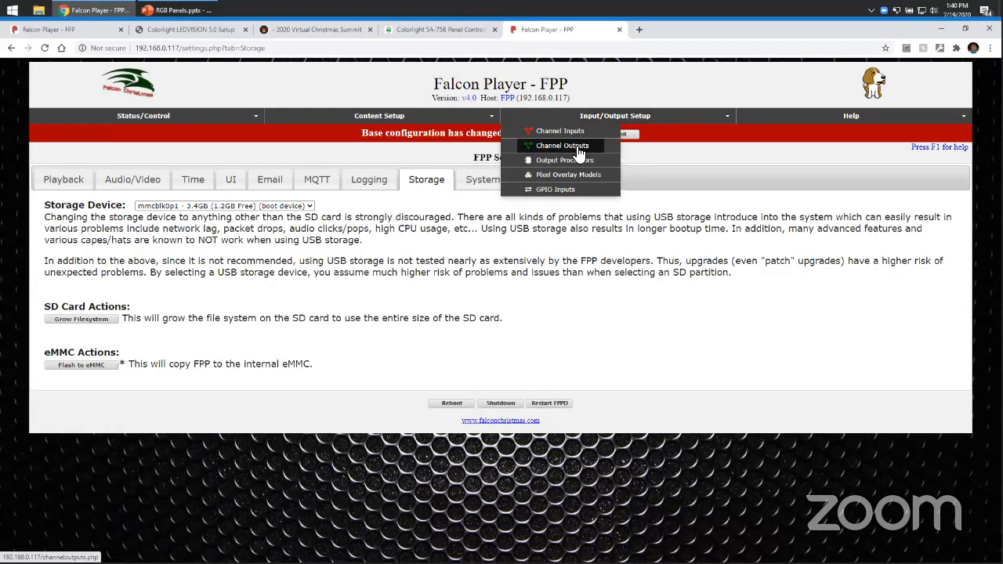
click(578, 148)
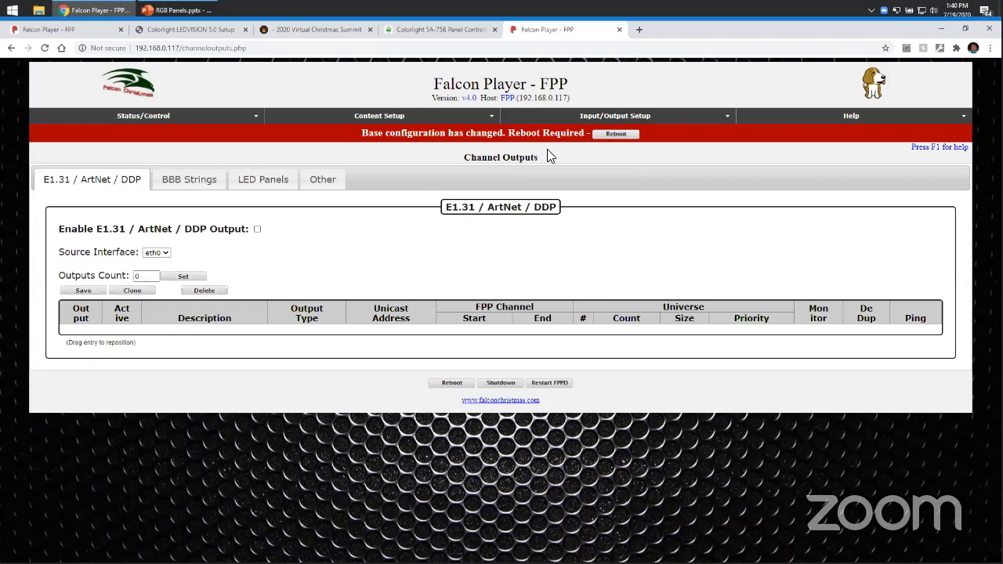
click(267, 178)
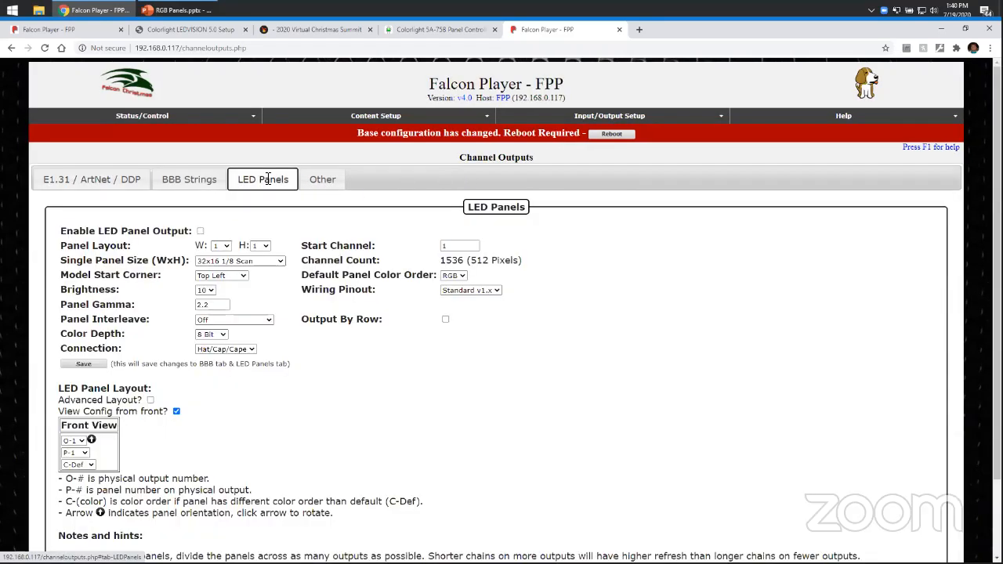
scroll(614, 376, down, 2)
scroll(681, 375, up, 1)
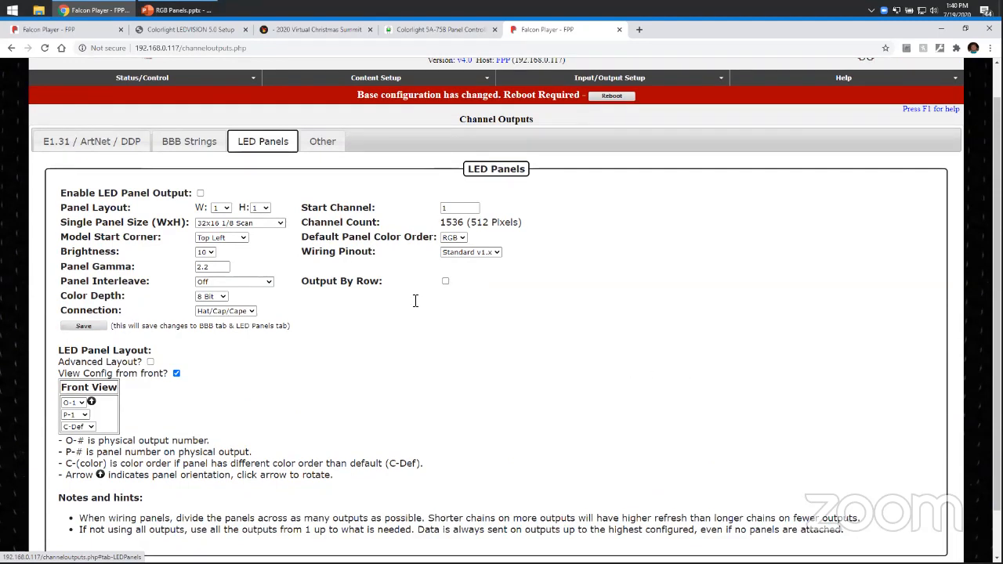
Set the panel layout to 2 panels wide by 3 high and turn off View Config from front.
click(226, 211)
click(219, 227)
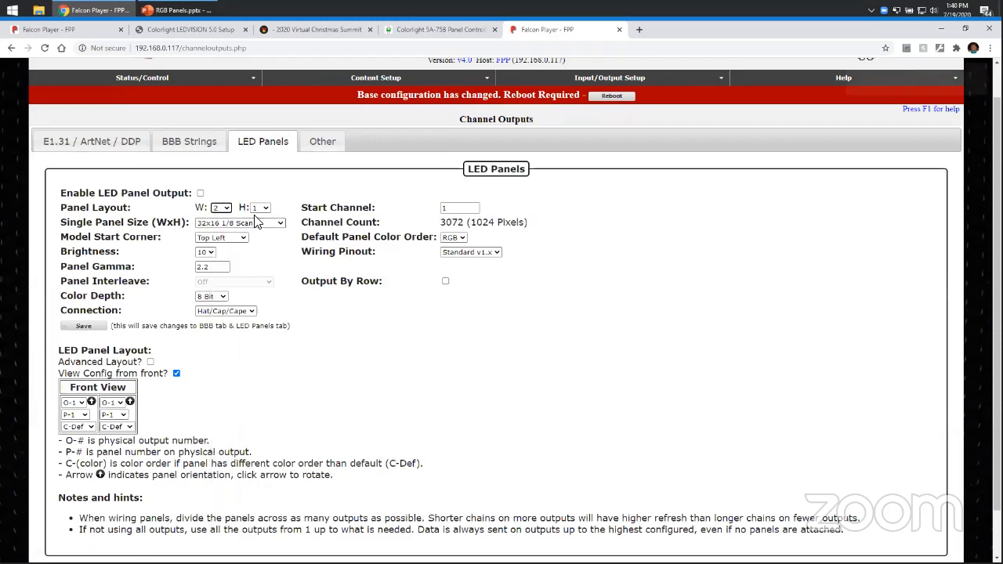
click(266, 208)
click(259, 254)
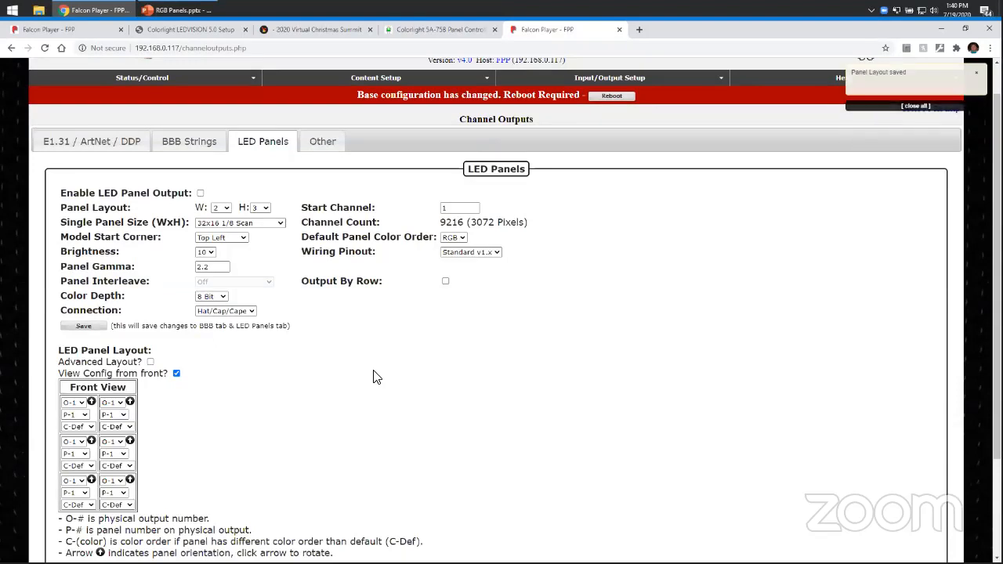
scroll(373, 373, down, 3)
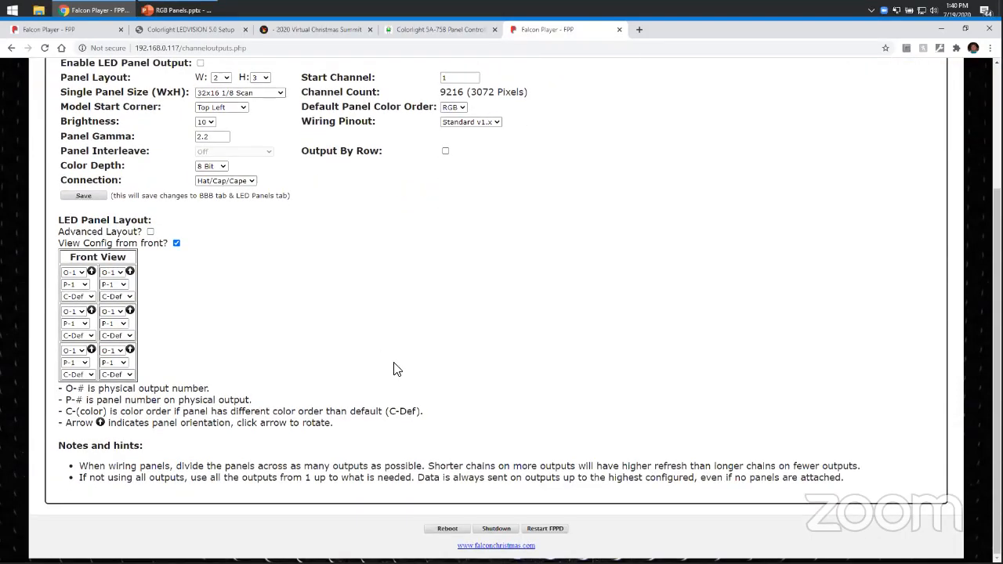
click(176, 244)
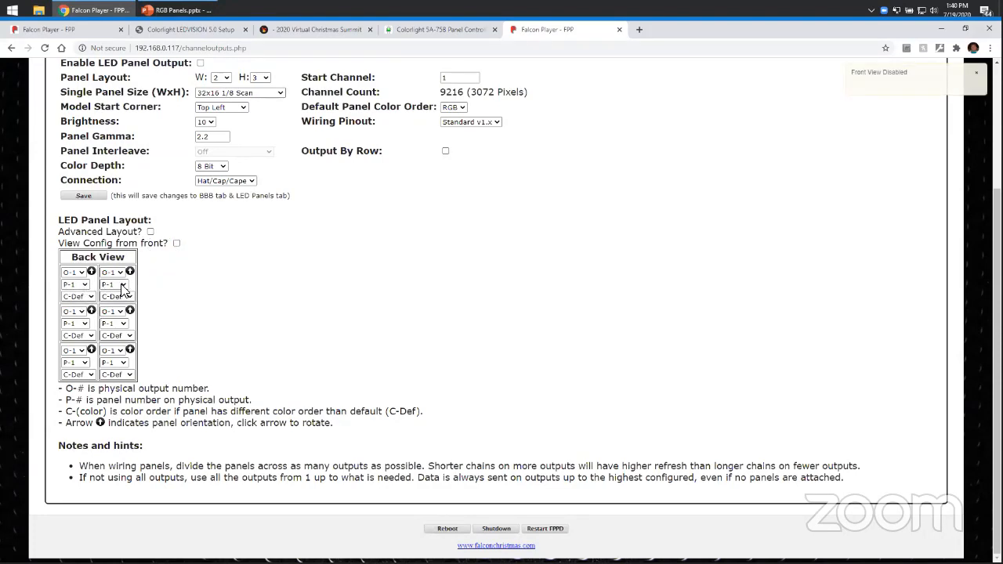
Number the second panel in the top row P-2, and assign both middle-row panels to output O-2 with the second as P-2.
click(121, 285)
click(117, 303)
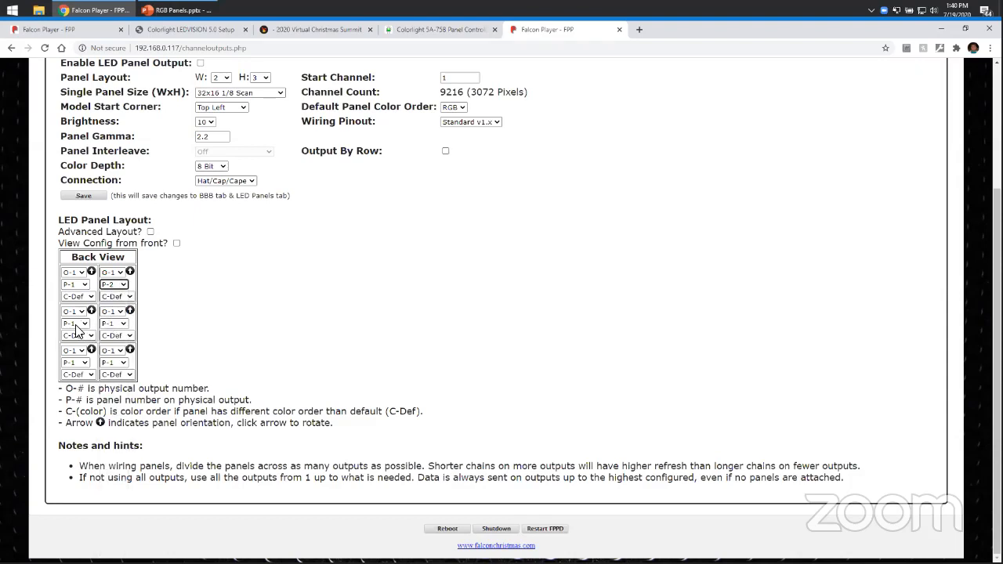
click(76, 312)
click(74, 329)
click(113, 311)
click(116, 335)
click(75, 324)
click(98, 326)
click(114, 324)
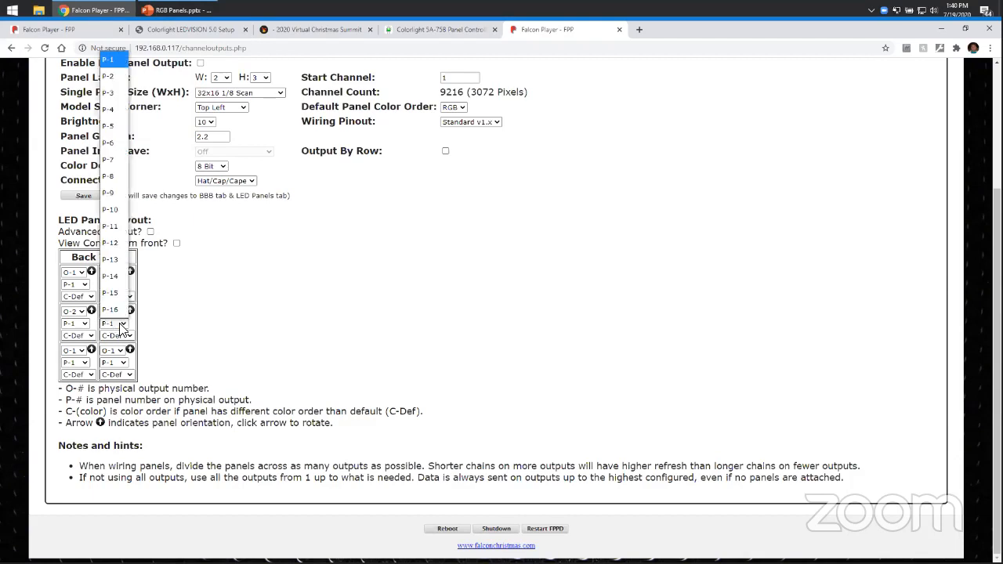
click(102, 76)
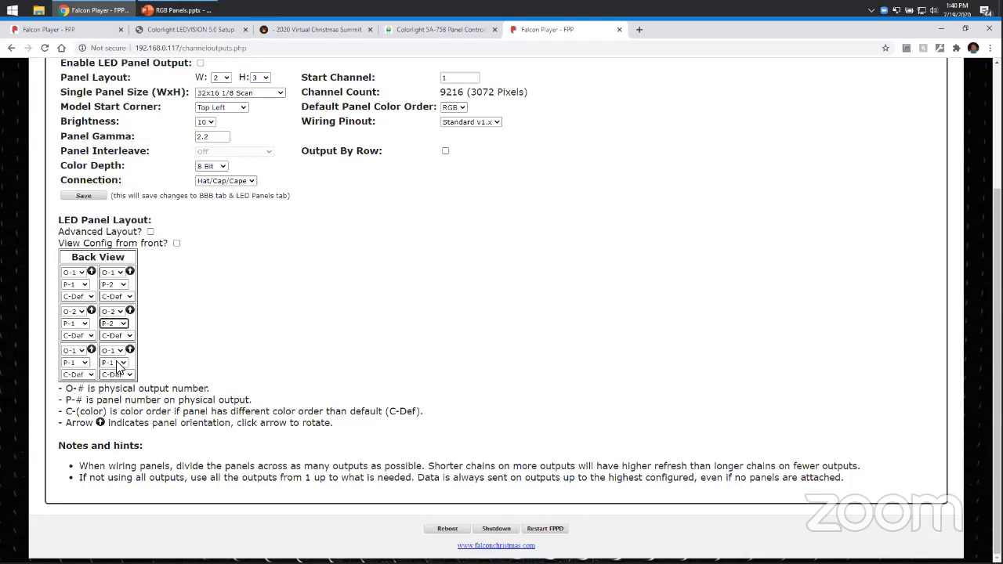
Assign both bottom-row panels to output O-3, numbering the second panel P-2.
click(113, 361)
click(108, 115)
click(114, 350)
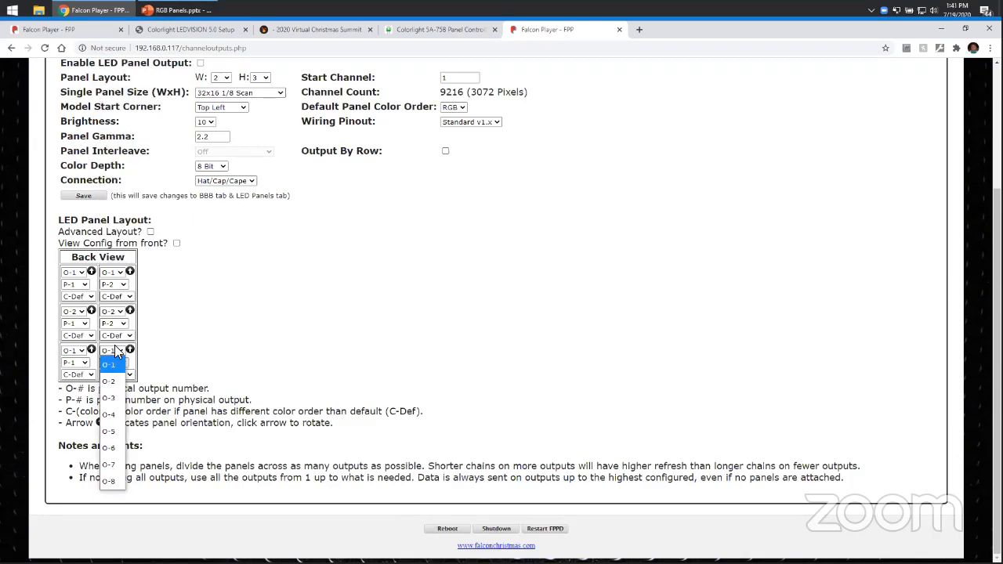
click(107, 398)
click(65, 351)
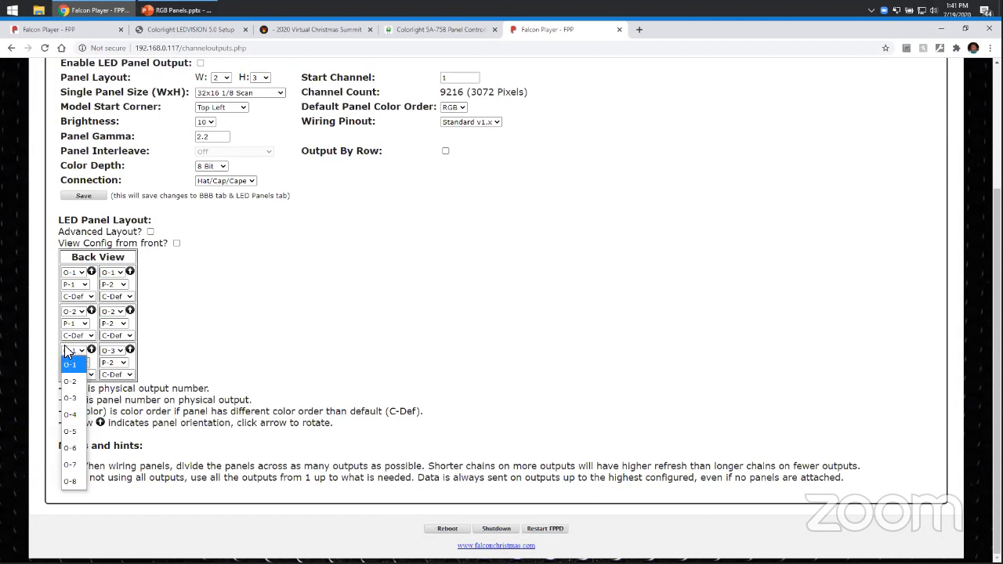
click(72, 398)
click(154, 360)
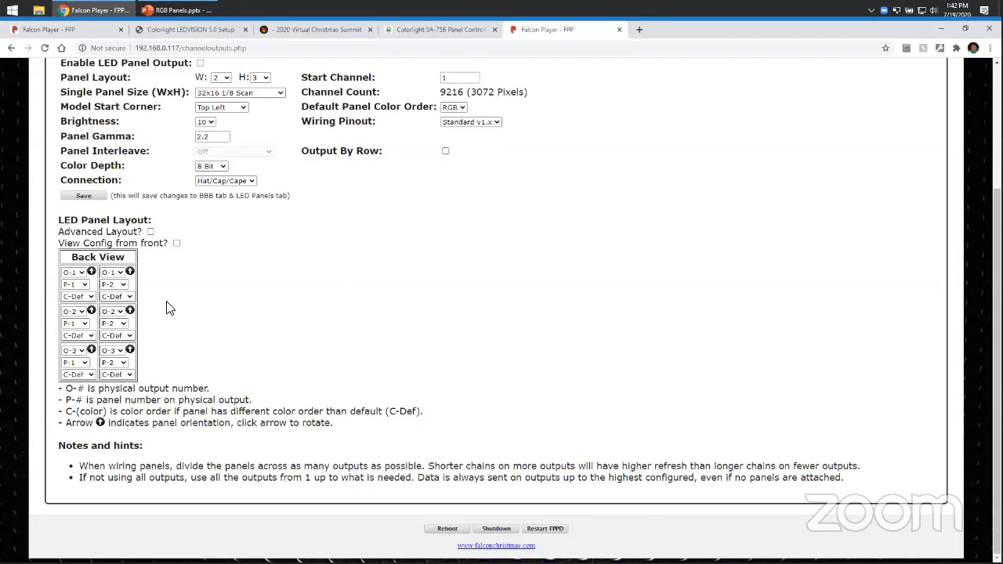
Rotate the orientation arrows of the middle-row panels.
click(132, 272)
click(130, 272)
click(130, 310)
click(91, 310)
click(130, 311)
Set all panels in the middle and bottom rows to output O-1.
click(74, 311)
click(74, 326)
click(115, 312)
click(110, 325)
click(78, 354)
click(75, 365)
click(115, 350)
click(112, 365)
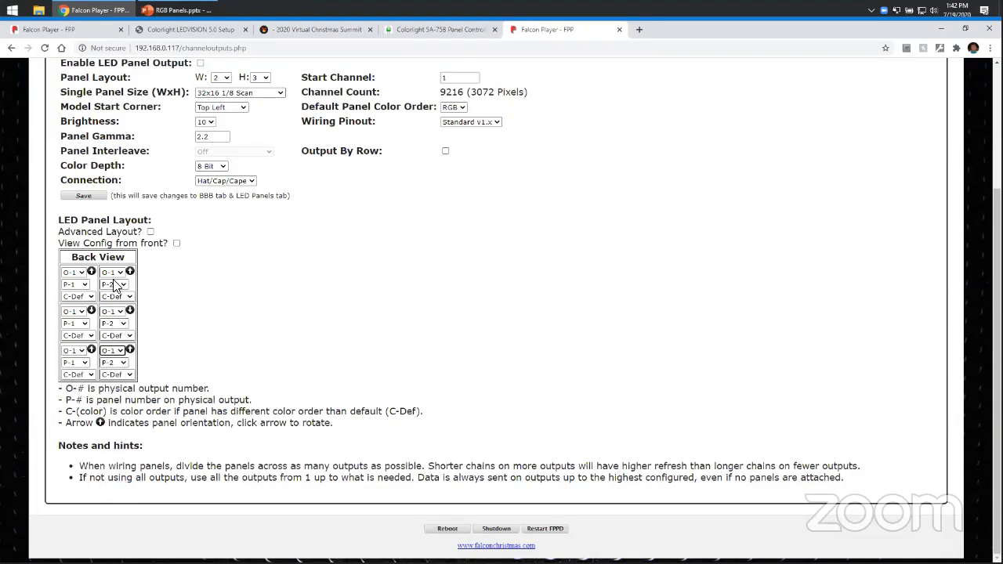
Number the middle-row panels P-4 and P-3 and the bottom-row panels P-5 and P-6, snaking across rows.
click(109, 324)
click(109, 92)
click(75, 323)
click(72, 109)
click(78, 363)
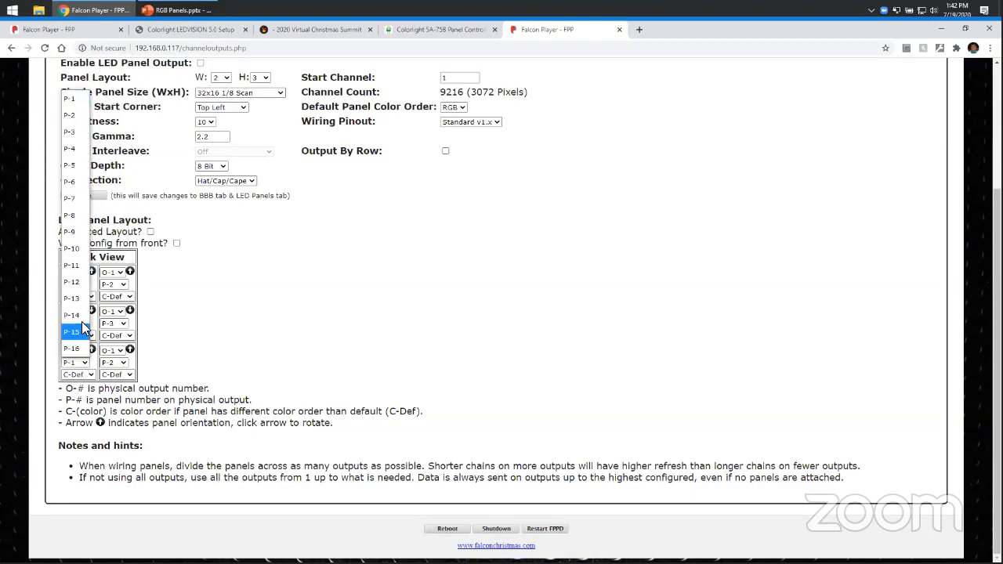
click(75, 166)
click(122, 372)
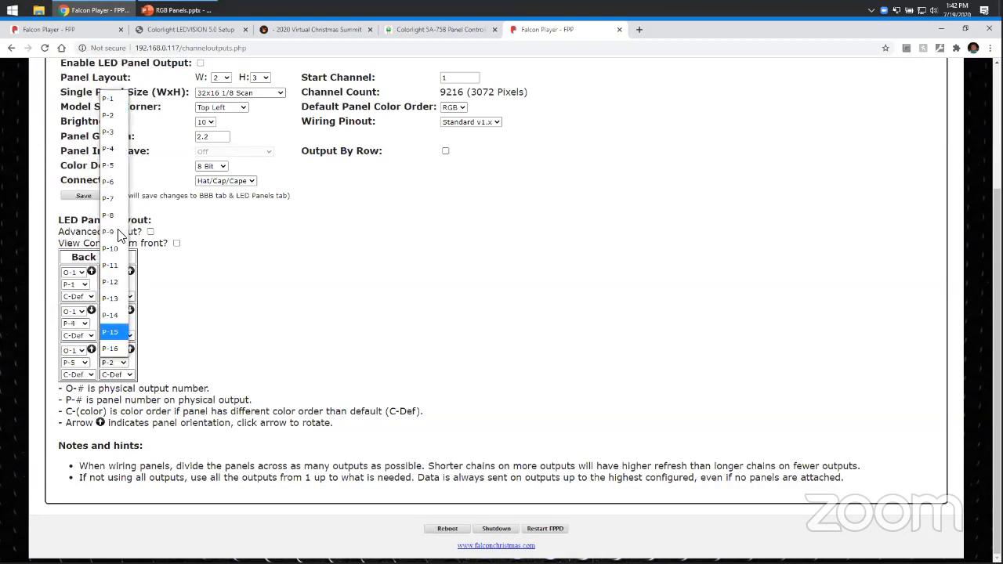
click(114, 181)
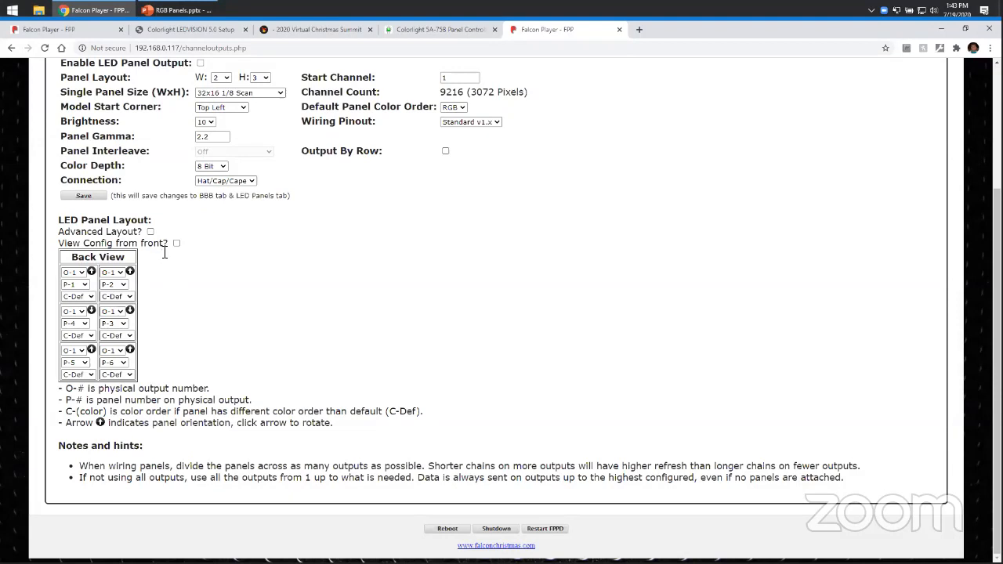
Turn on Advanced Layout to show the graphical panel arrangement.
click(151, 232)
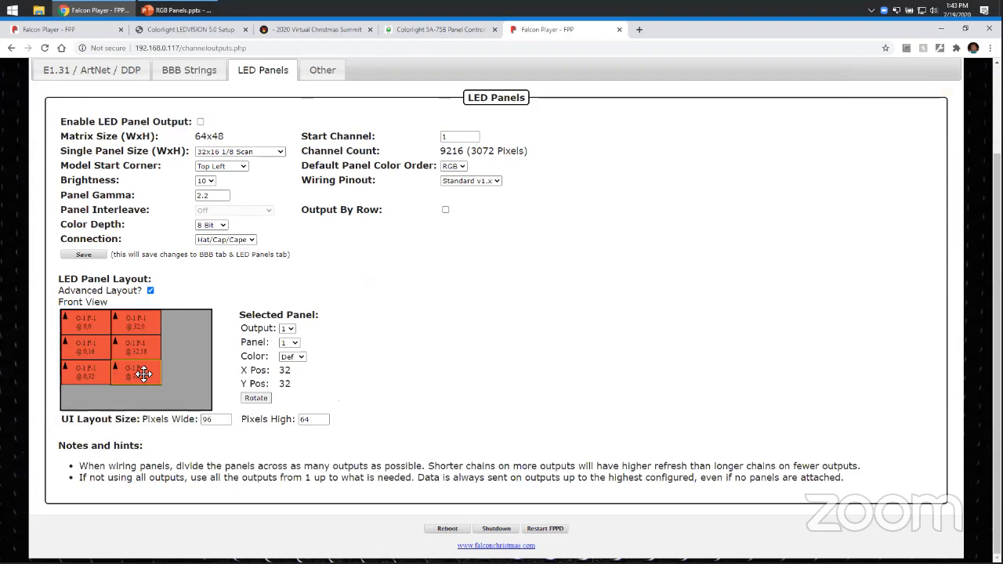
Move the bottom-right panel to the right end of the top row and rotate it.
drag(143, 373, 176, 329)
click(255, 397)
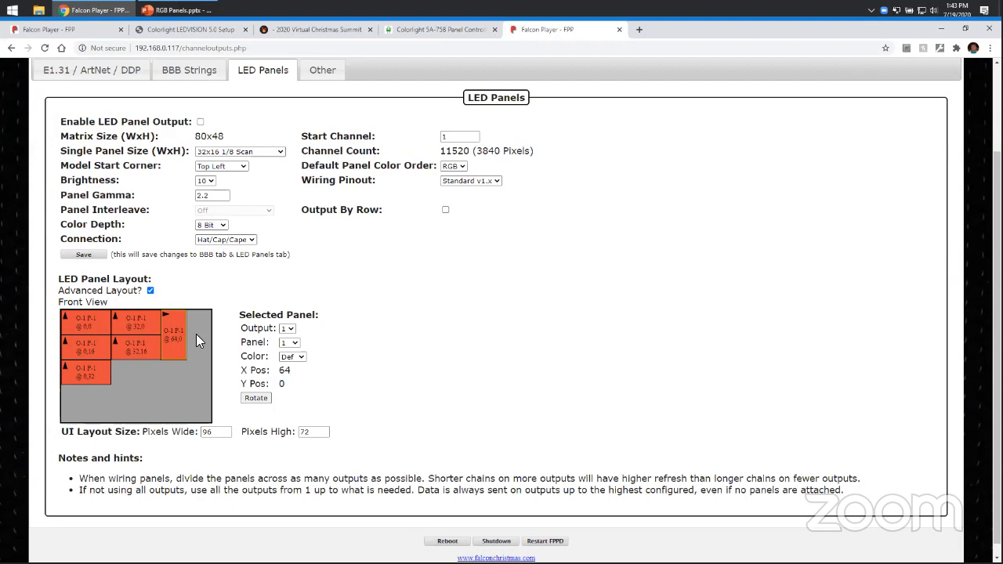
Number the top-row middle panel P-2 and the rotated right-hand panel P-3.
click(93, 322)
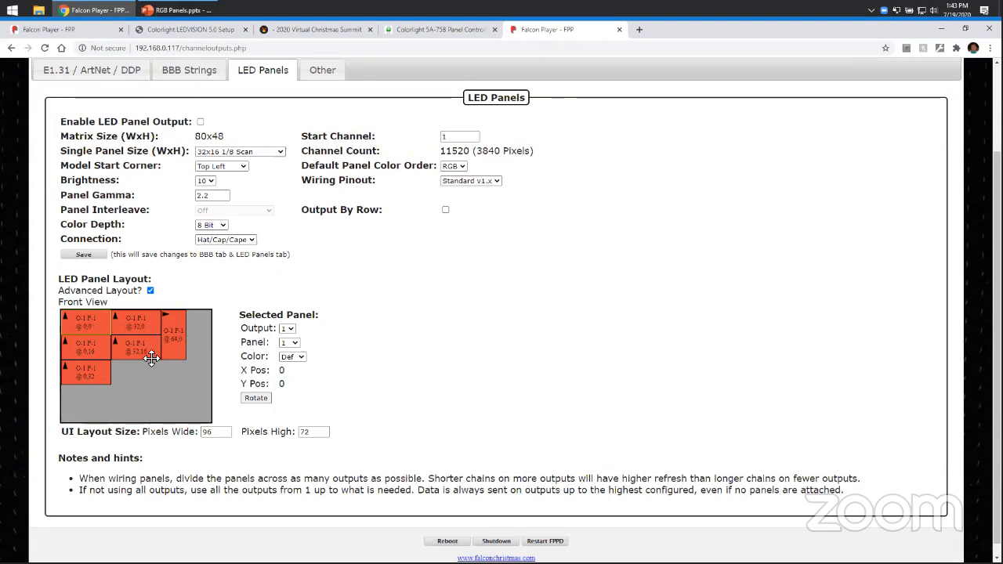
click(143, 327)
click(289, 343)
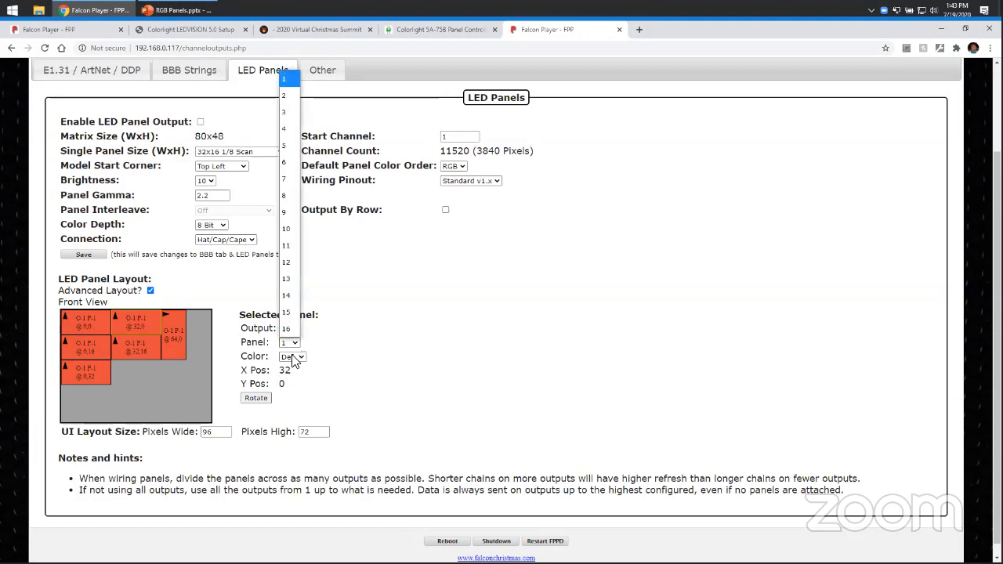
click(285, 95)
click(174, 321)
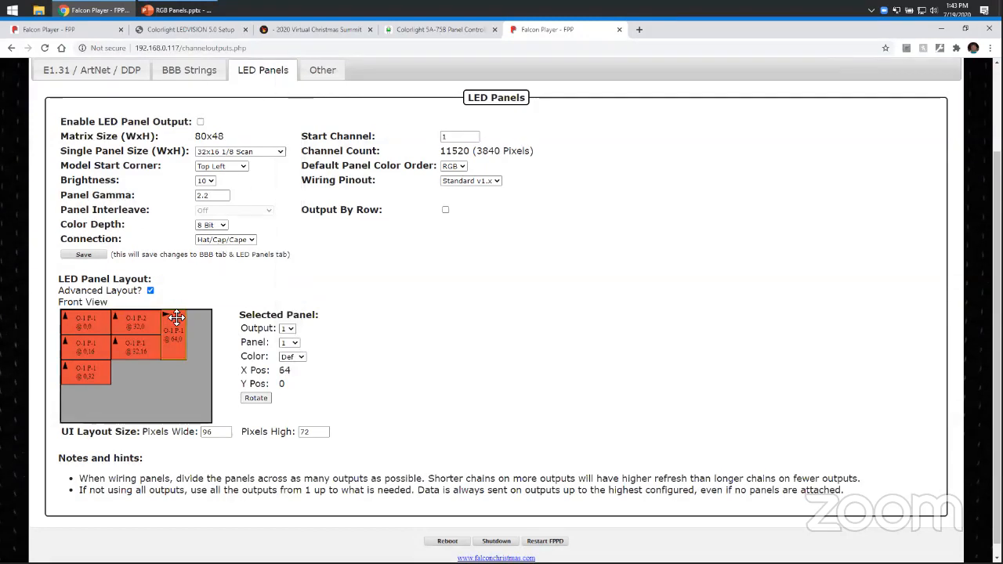
click(298, 349)
click(288, 113)
Set the middle-row left panel to output 2.
click(68, 350)
click(287, 329)
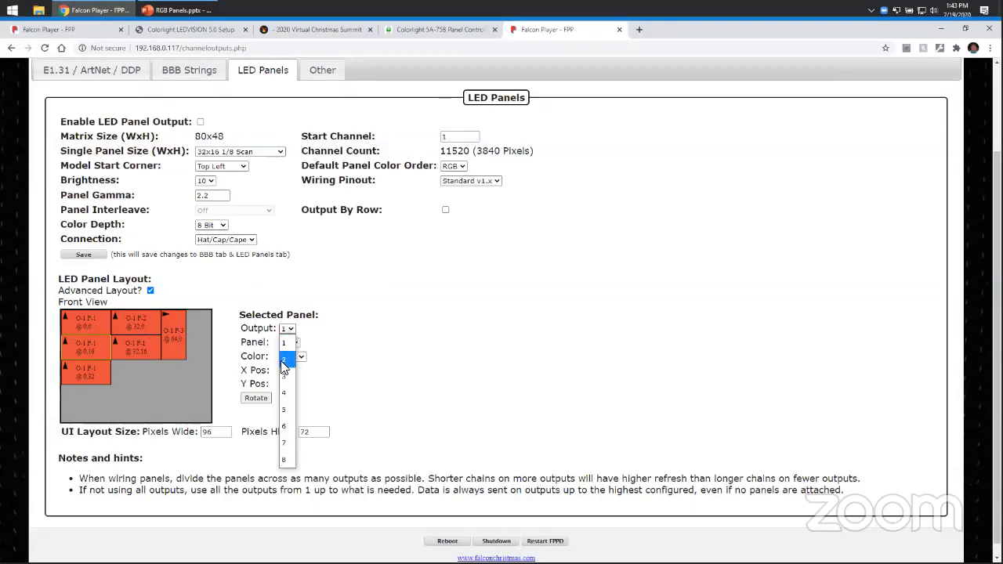
click(284, 358)
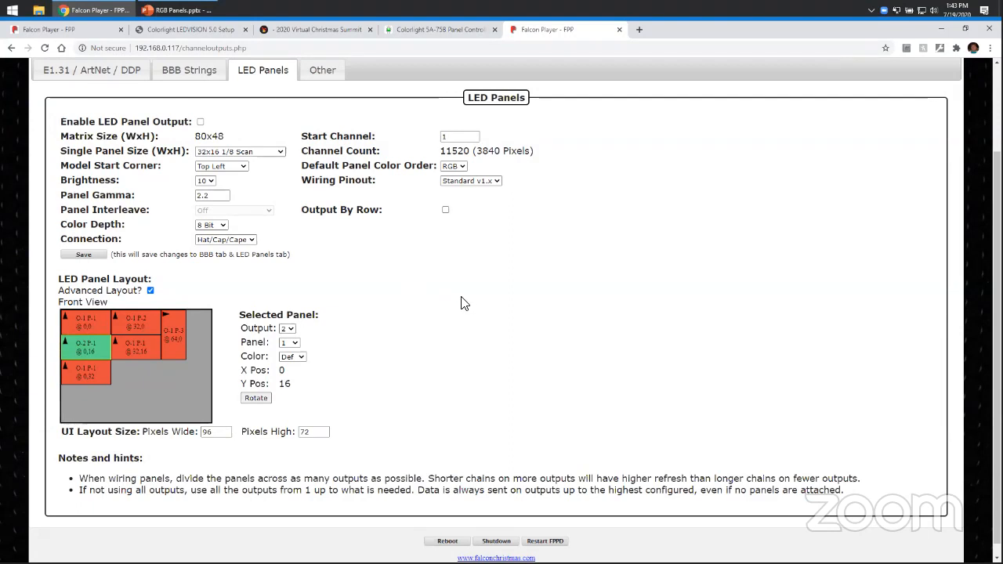
Turn off Advanced Layout to return to the grid panel view.
scroll(463, 304, up, 3)
scroll(439, 364, down, 3)
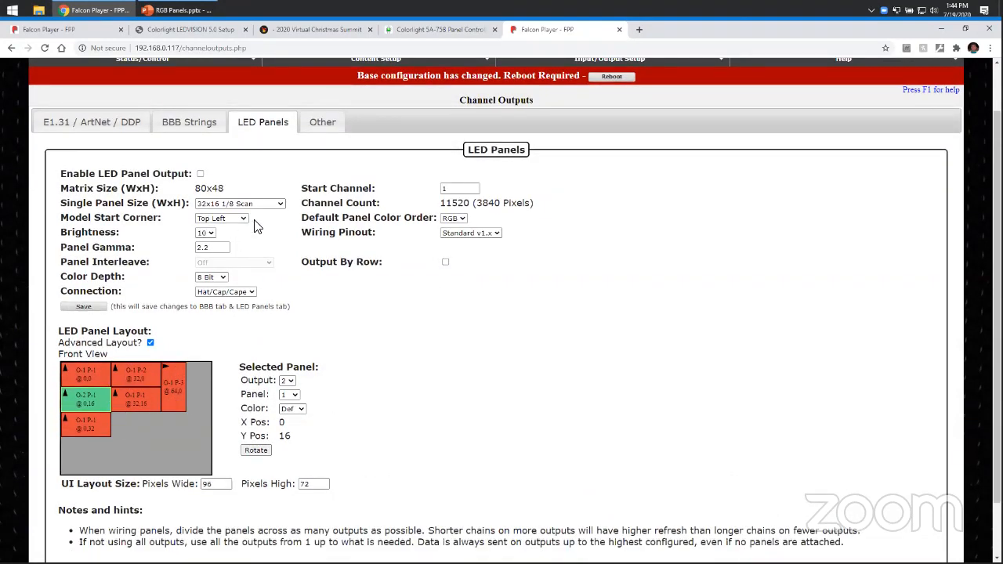
click(150, 342)
scroll(388, 360, up, 1)
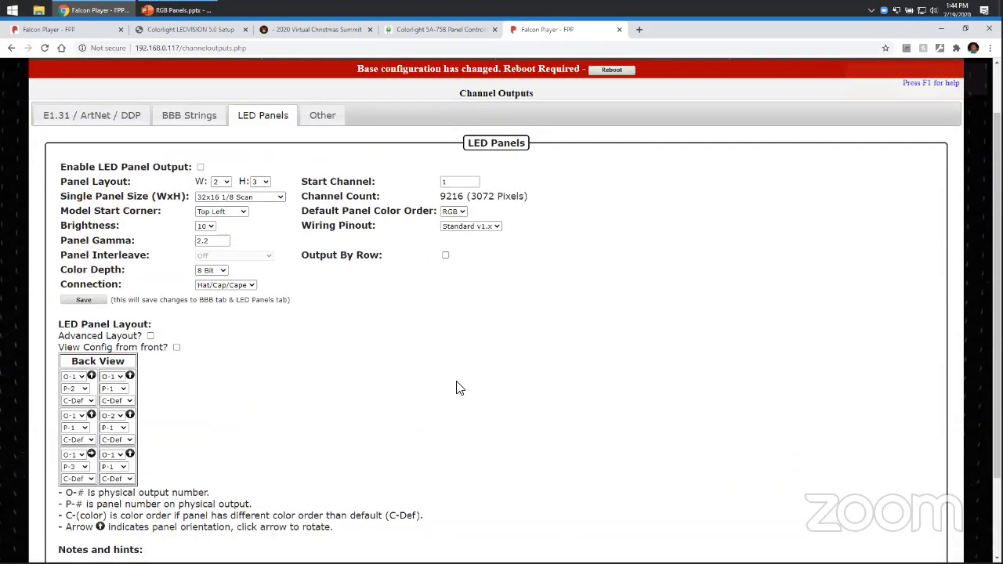
scroll(459, 388, down, 3)
scroll(459, 388, up, 3)
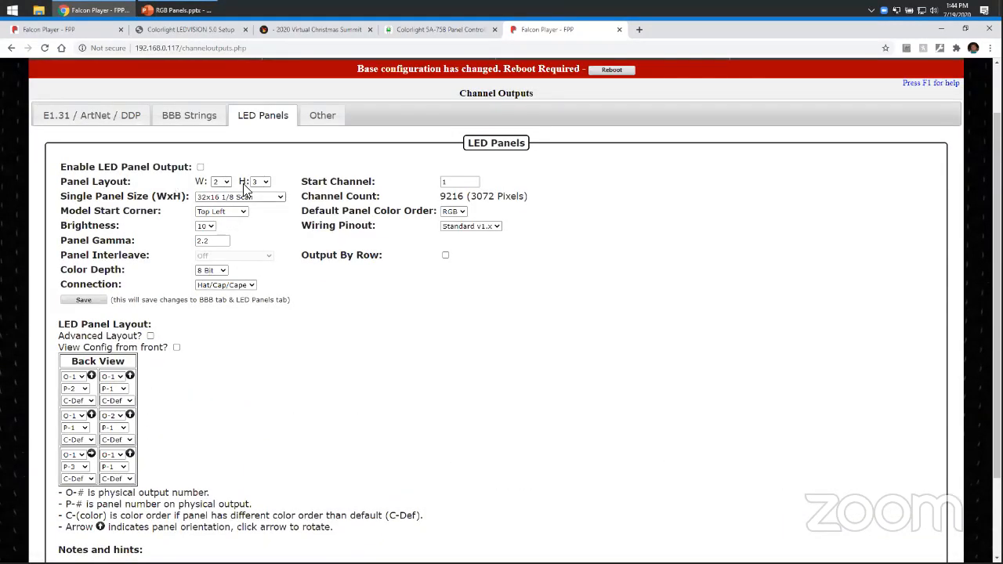
Set the single panel size to 64x32 1/16 Scan and the brightness to 7.
click(279, 196)
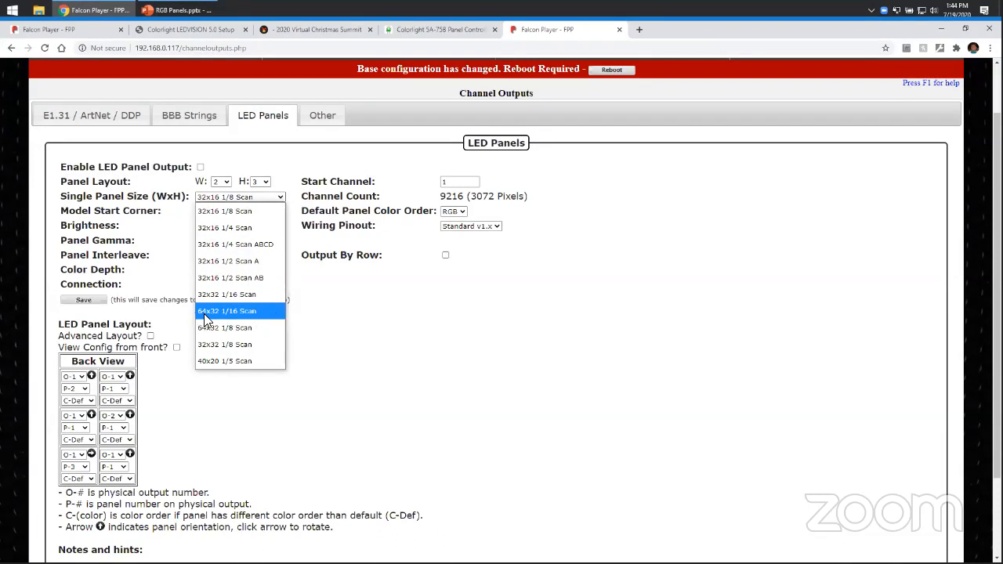
click(260, 312)
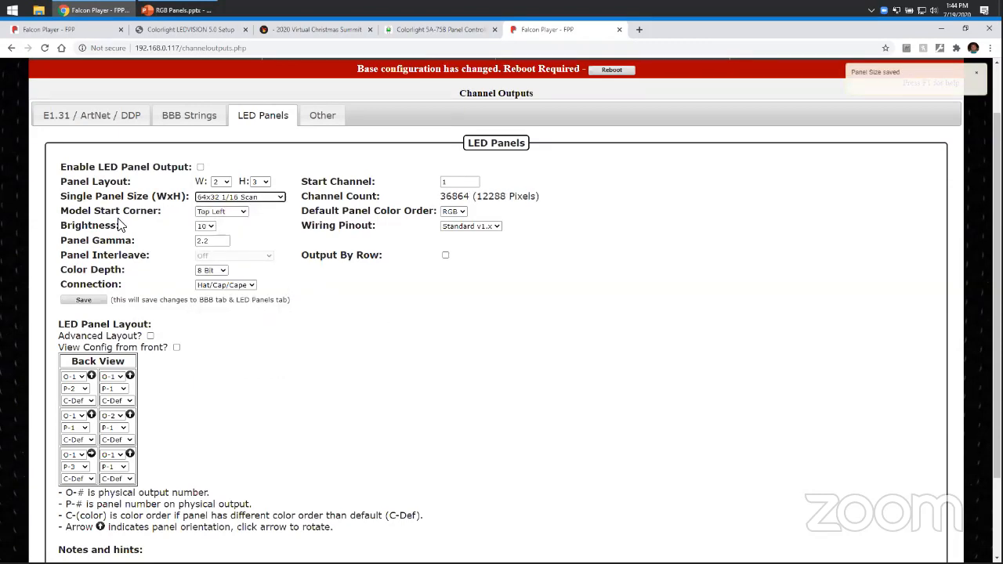
click(223, 213)
click(232, 211)
click(208, 226)
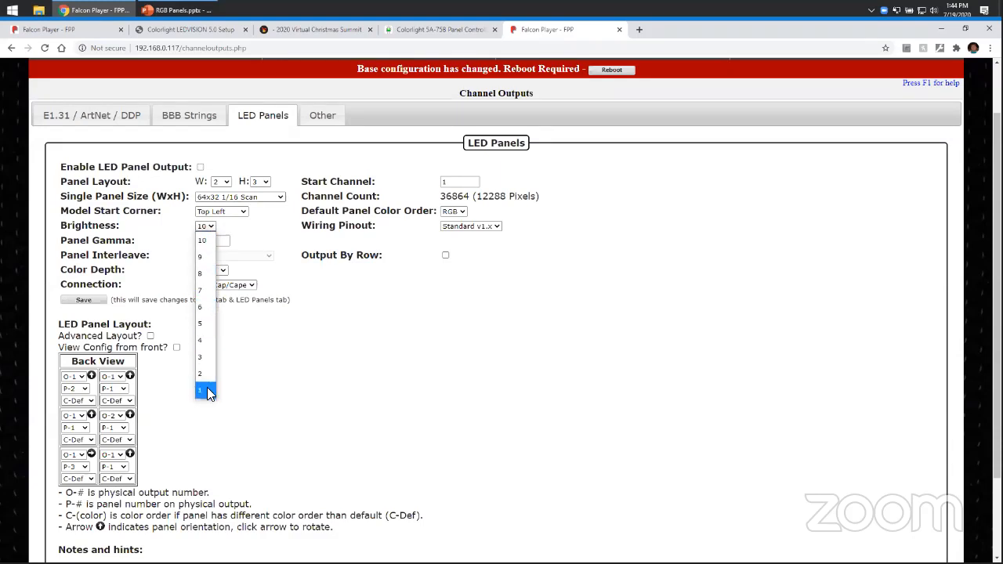
click(202, 289)
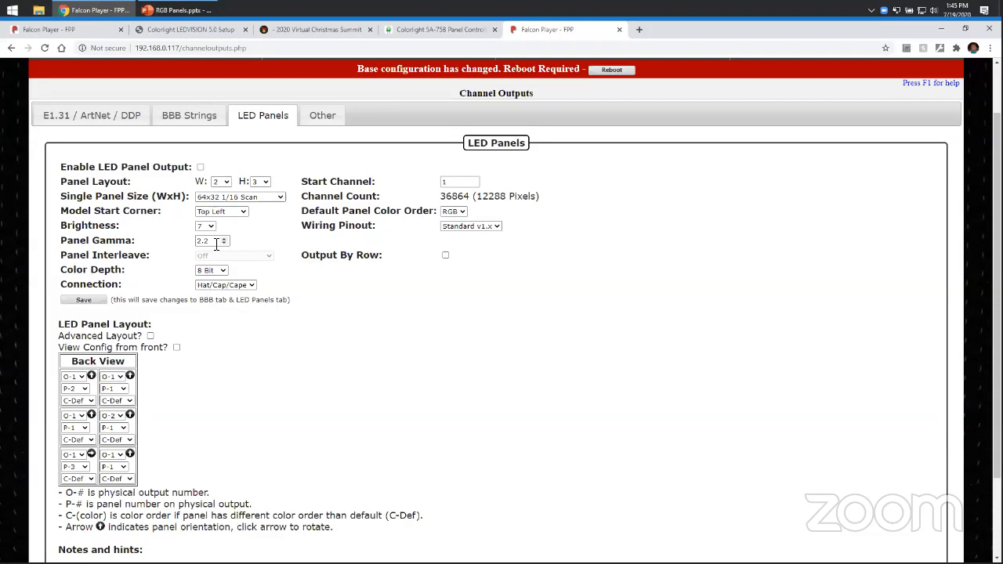
Review the color depth and connection options without changing them.
click(220, 271)
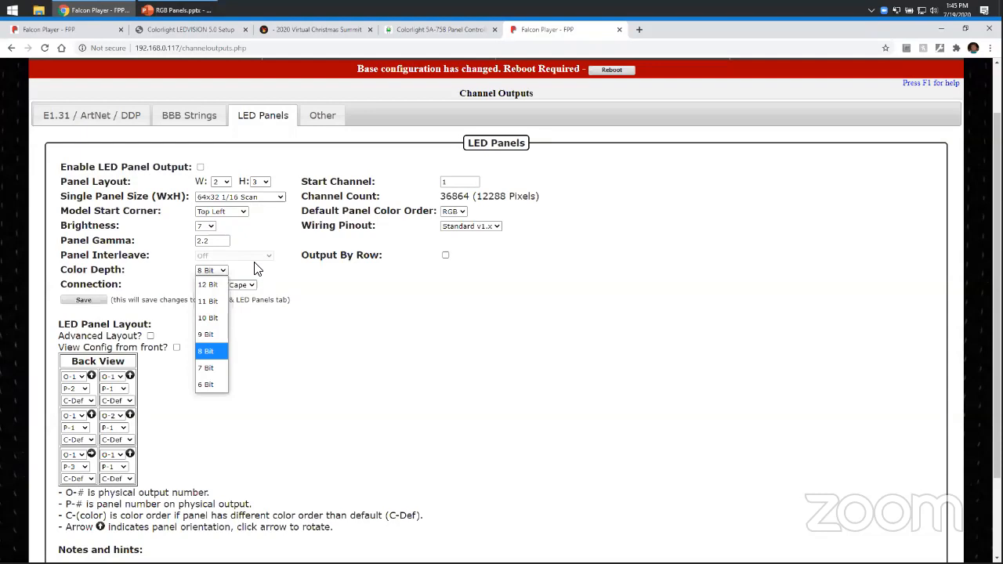
click(254, 268)
click(244, 287)
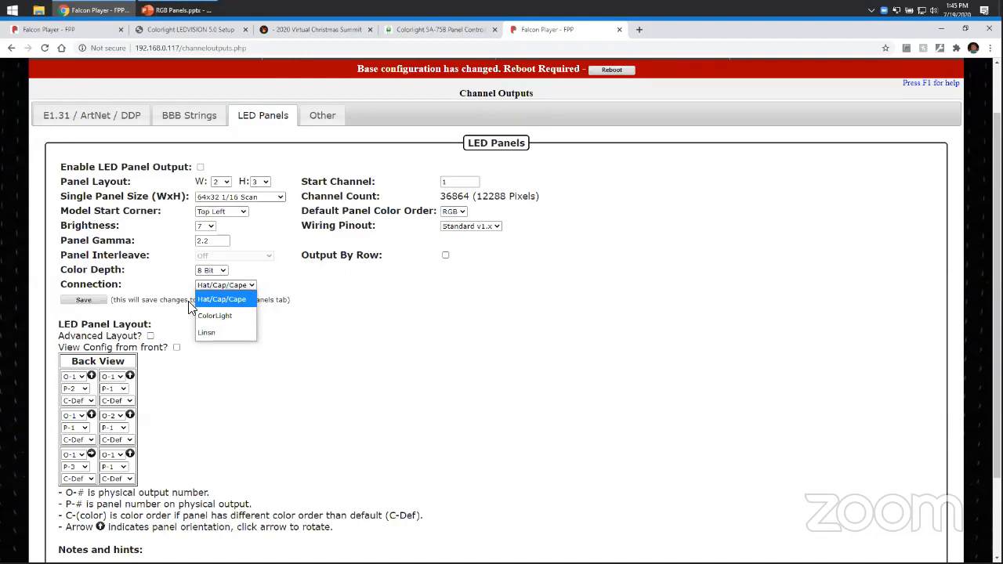
click(285, 295)
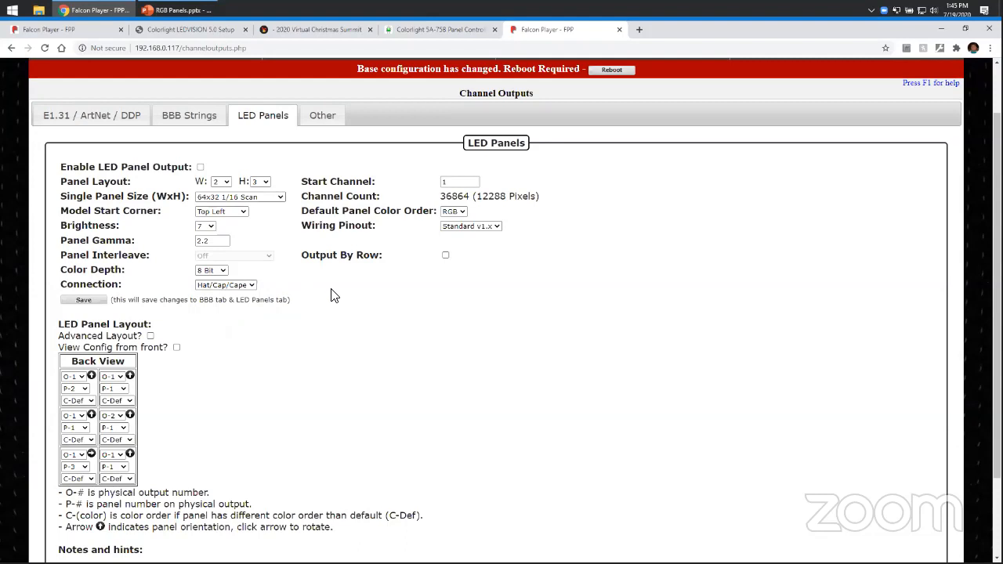
Examine the start channel, channel count and default panel color order settings.
scroll(604, 213, up, 1)
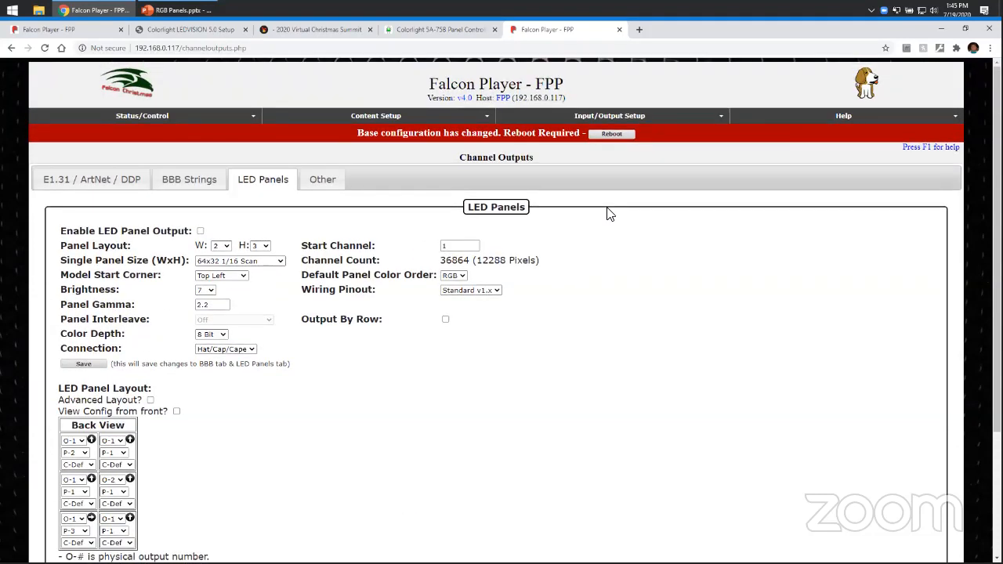
click(473, 248)
double_click(451, 261)
double_click(466, 261)
click(474, 248)
click(461, 261)
double_click(461, 261)
click(385, 287)
drag(335, 280, 433, 276)
Set the default panel color order to BGR, then back to RGB.
click(453, 276)
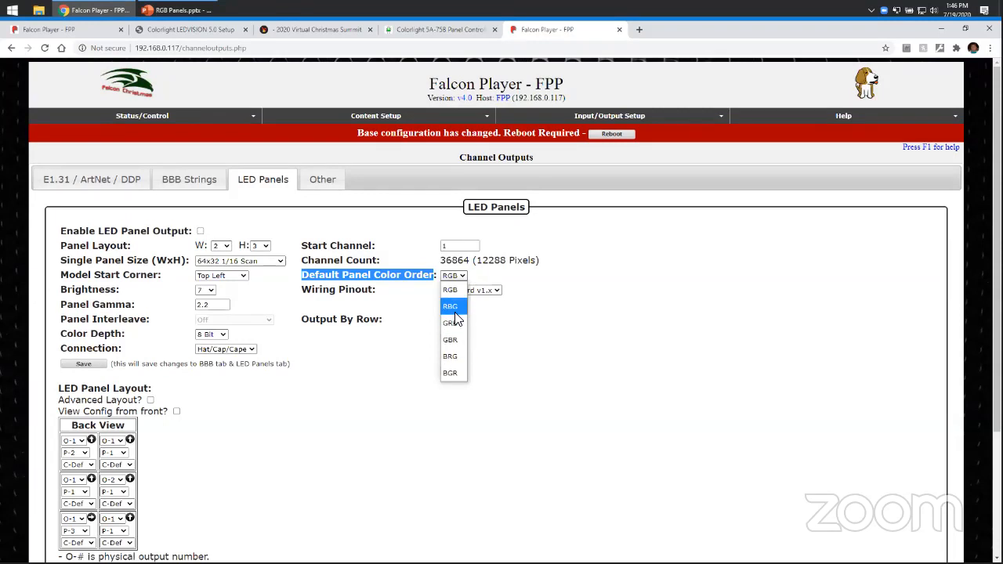
click(458, 374)
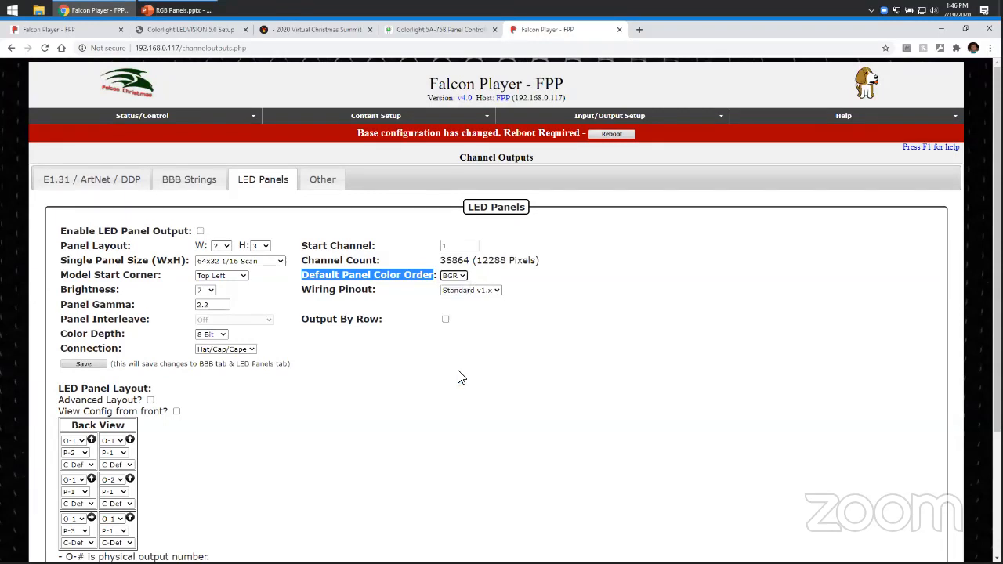
click(455, 278)
click(456, 288)
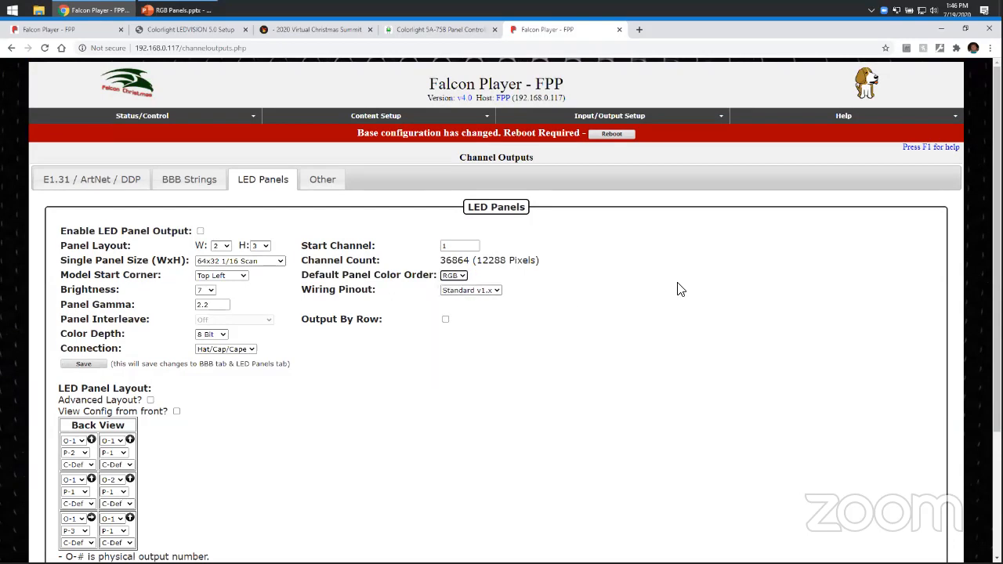
Open the Display Testing page.
mouse_move(142, 117)
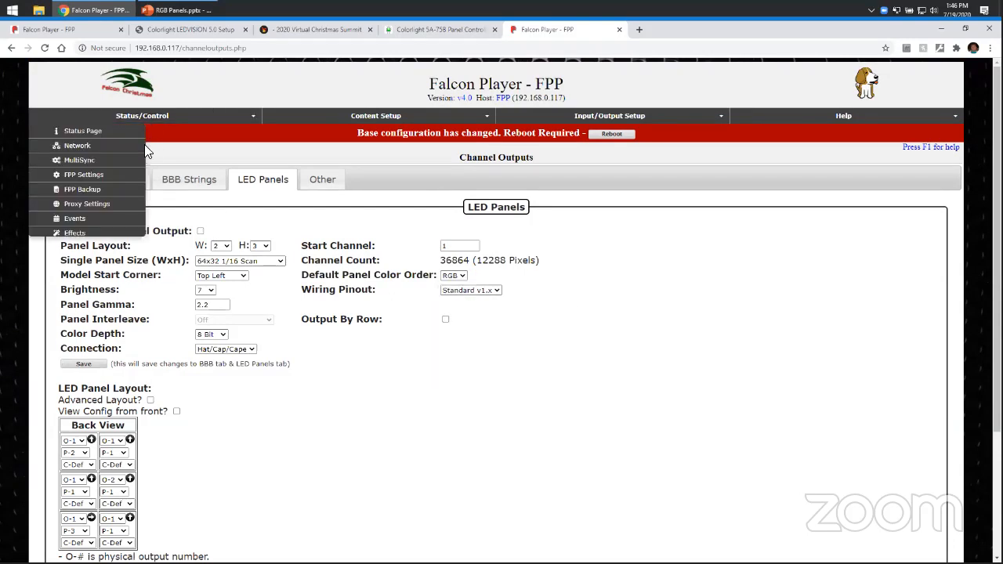
click(92, 247)
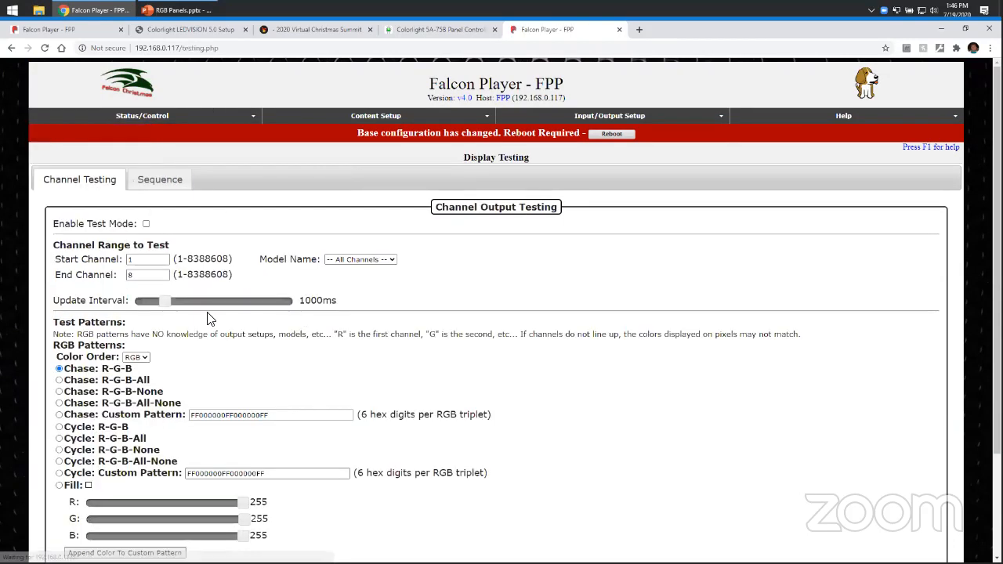
Select the Fill RGB test pattern and open its color picker.
scroll(148, 282, down, 2)
click(60, 355)
click(89, 354)
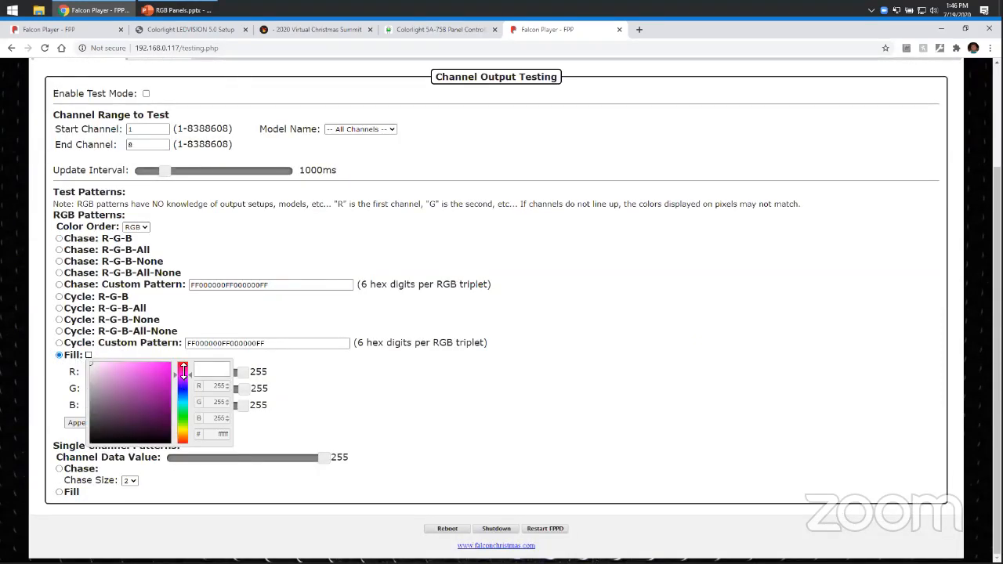
click(464, 345)
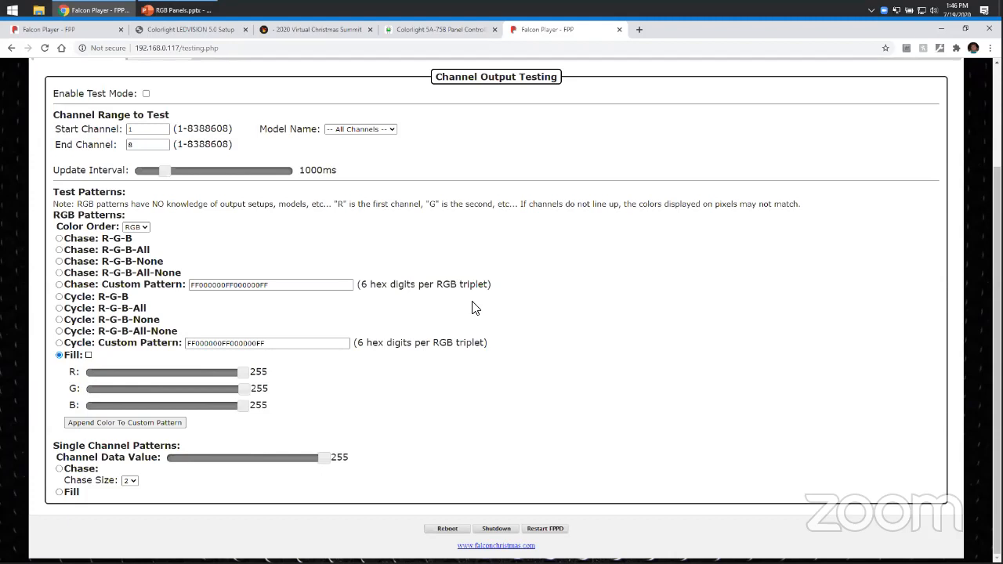
Return to the Channel Outputs page's LED Panels settings.
scroll(474, 307, up, 3)
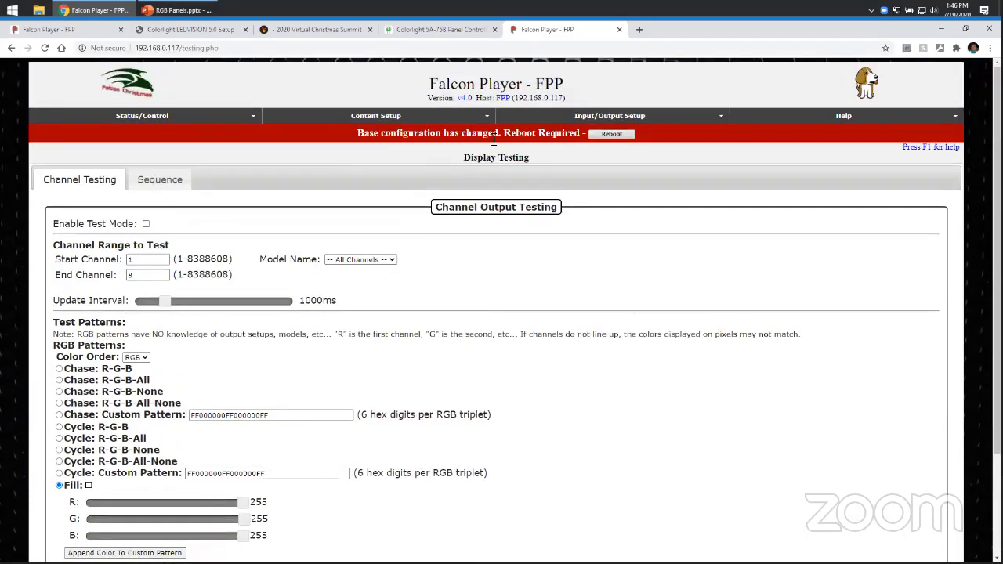
mouse_move(560, 119)
click(580, 146)
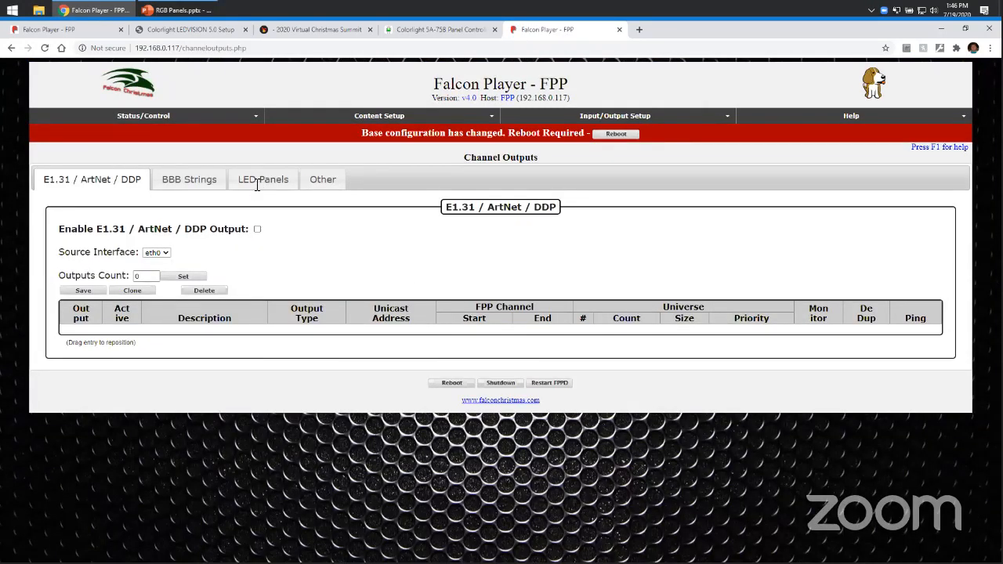
click(257, 182)
scroll(506, 323, down, 2)
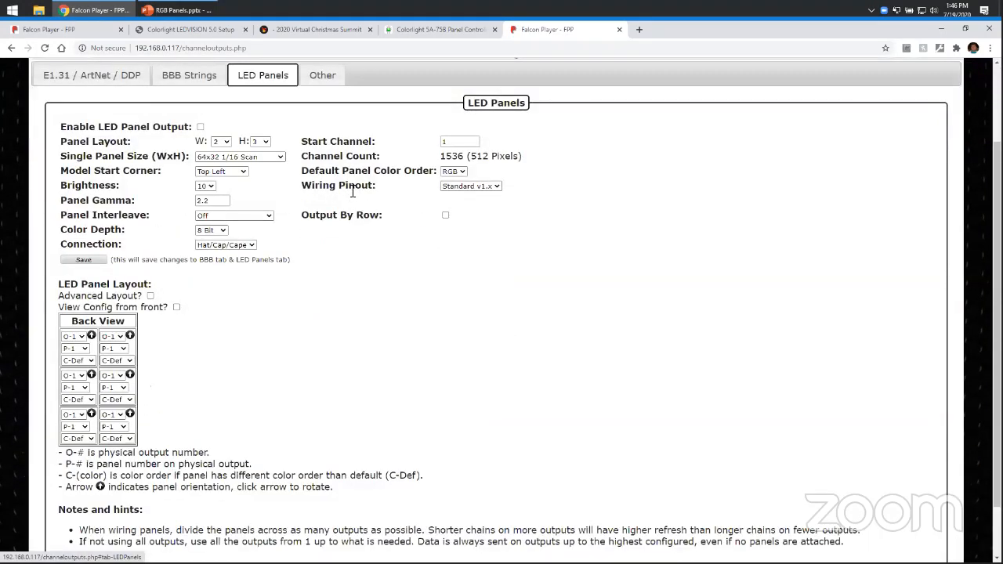
Review the wiring pinout options, keeping Standard v1.x.
click(487, 188)
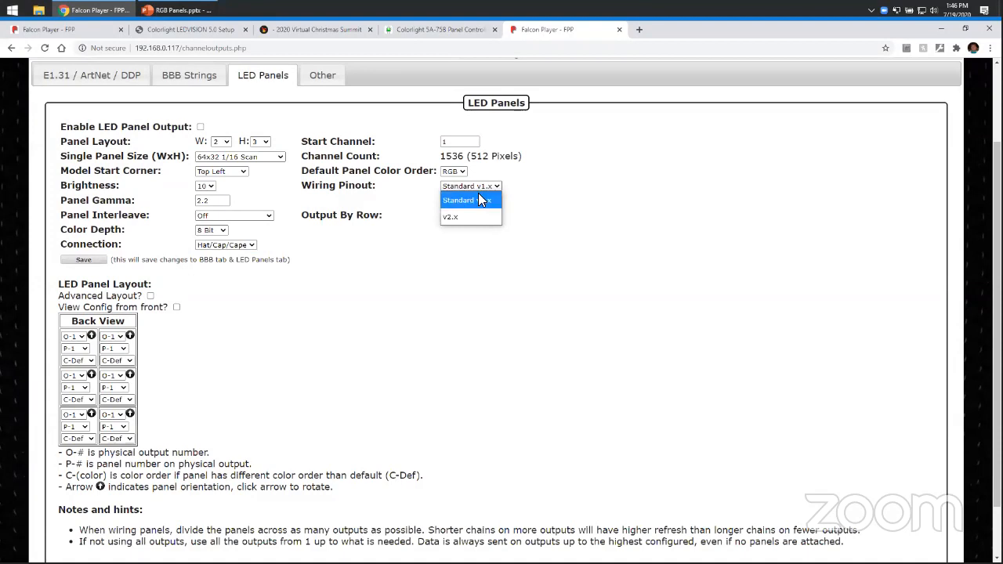
click(428, 190)
click(493, 187)
click(497, 199)
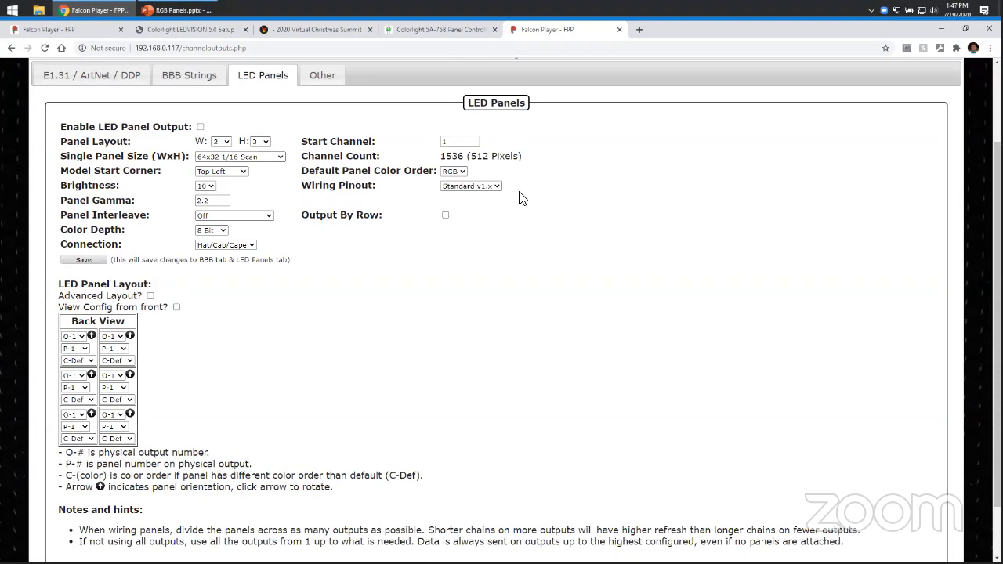
click(494, 188)
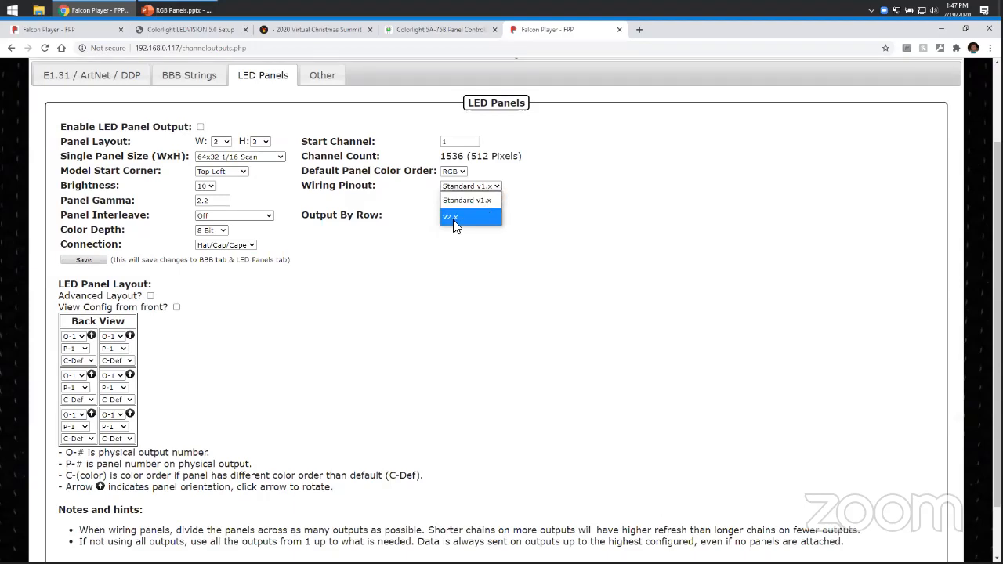
click(553, 215)
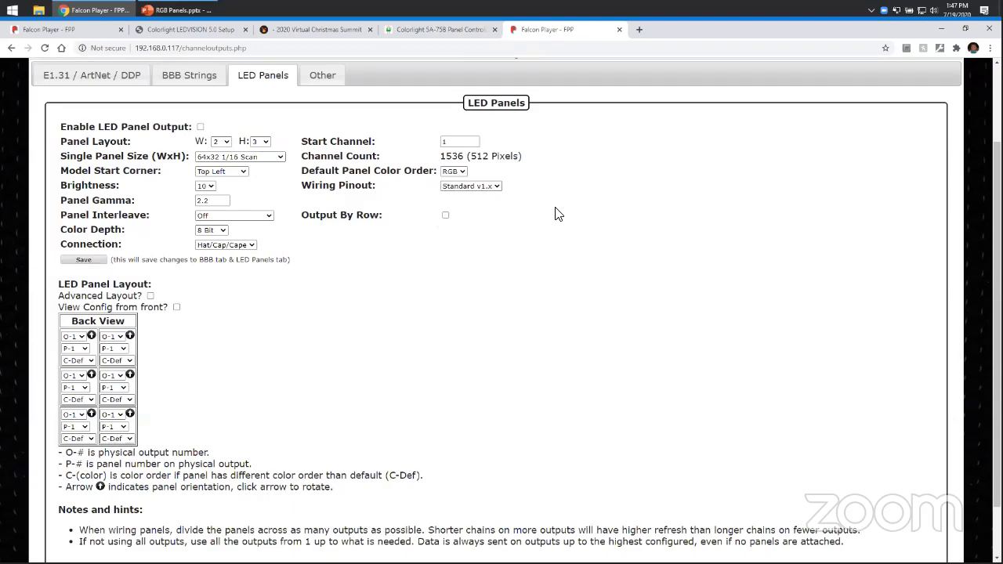
Examine the Output By Row option.
scroll(566, 226, up, 2)
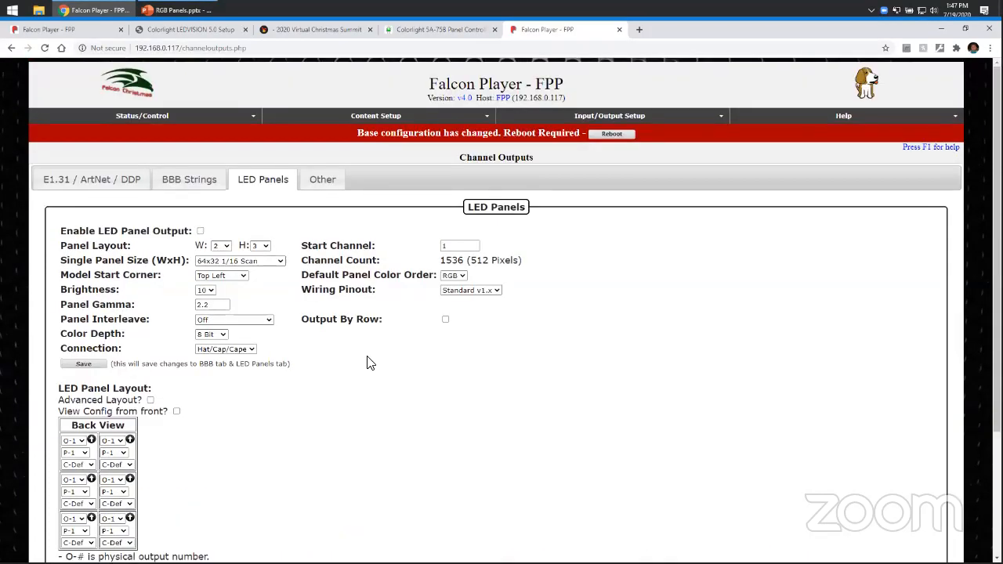
drag(319, 319, 398, 324)
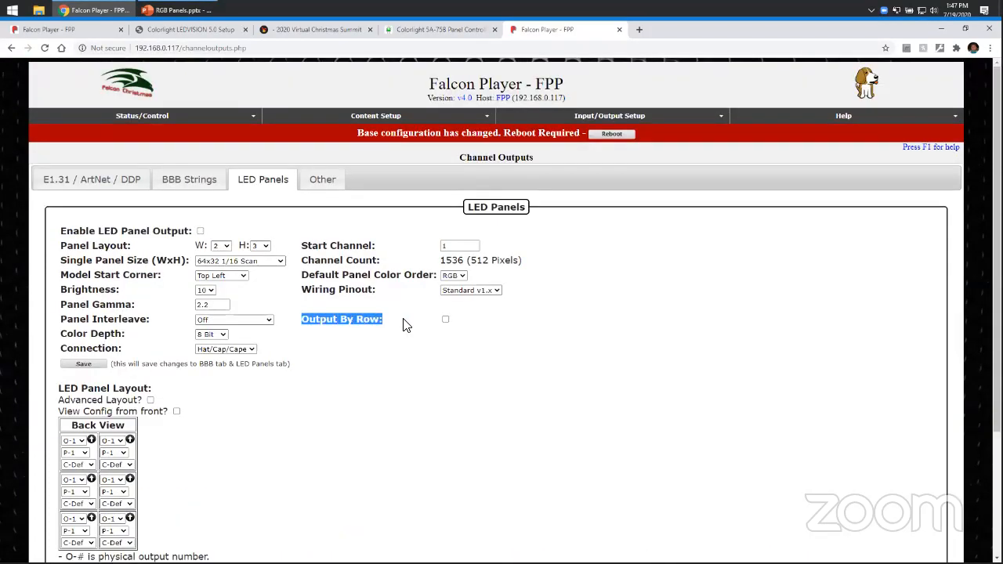
click(359, 329)
double_click(328, 320)
drag(348, 320, 419, 324)
click(419, 317)
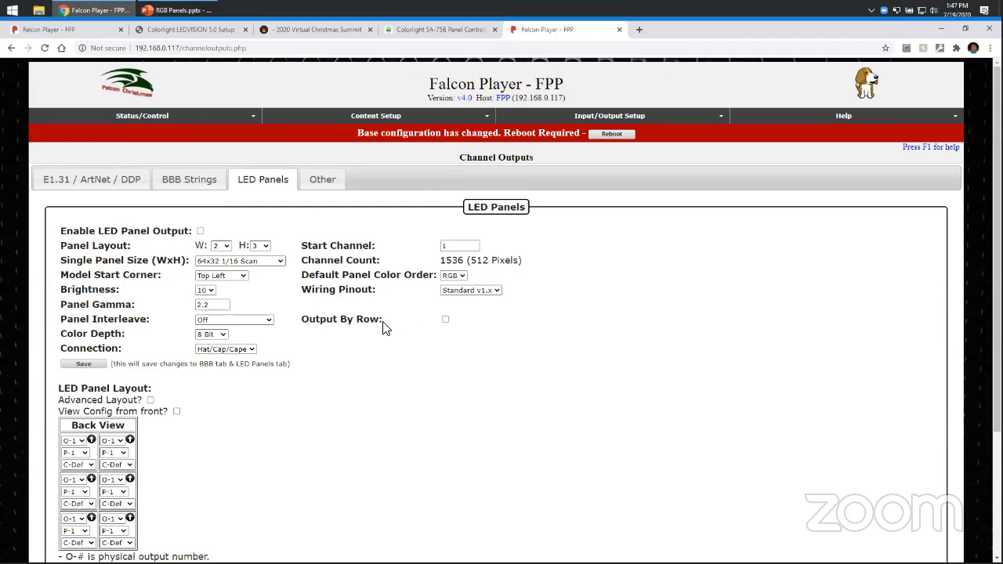
scroll(375, 313, down, 2)
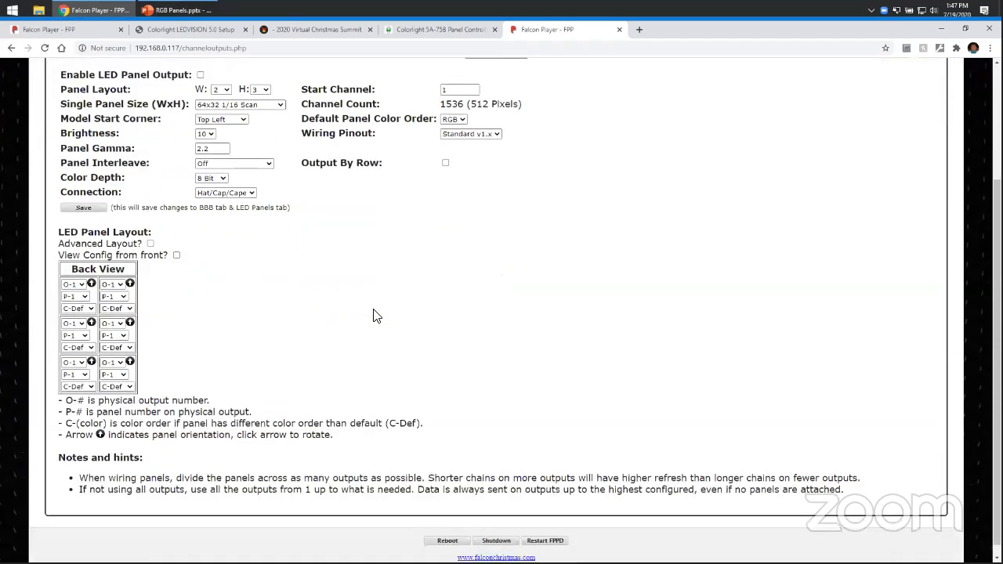
Set the LED panel connection to ColorLight and its interface to eth0.
scroll(517, 259, up, 2)
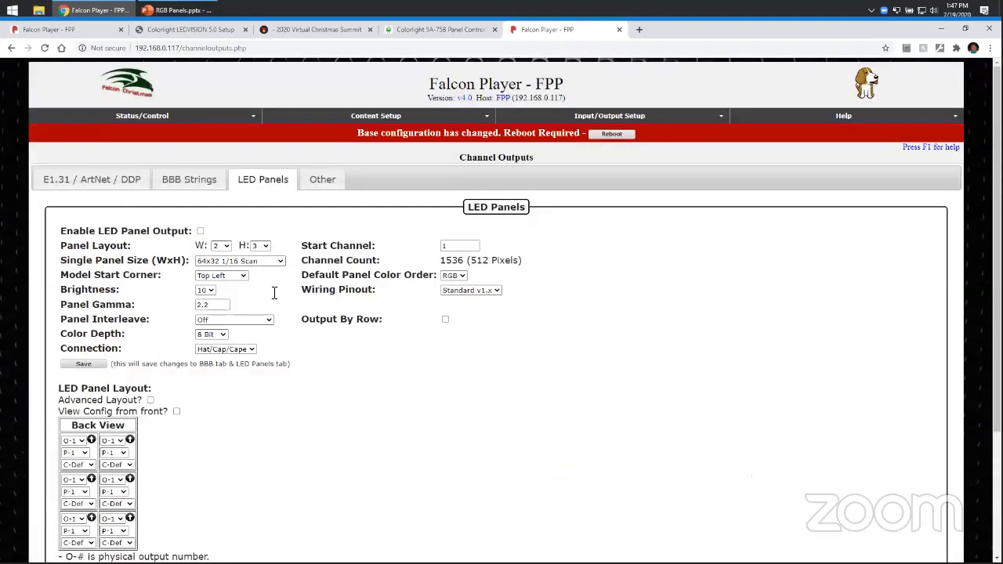
scroll(172, 340, down, 2)
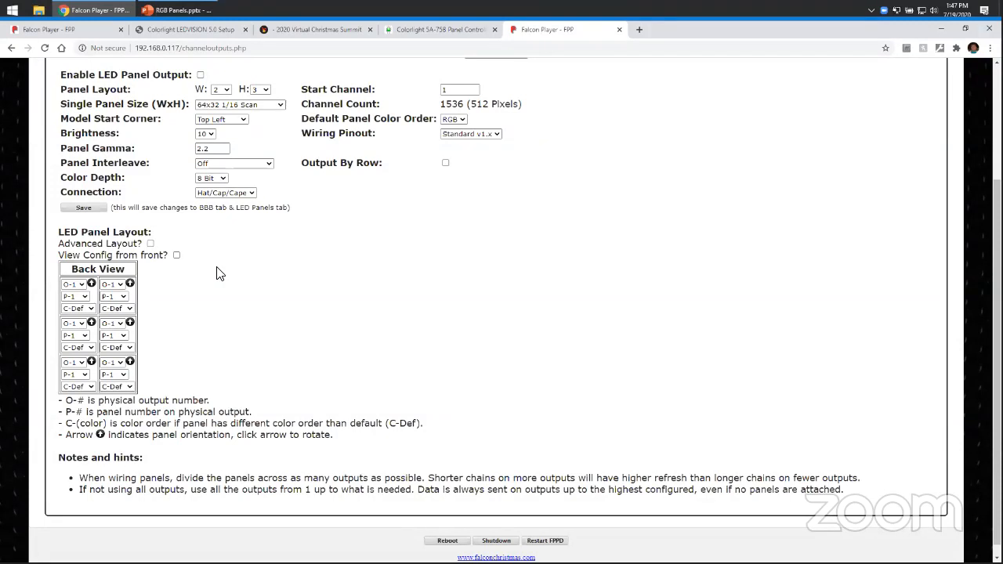
click(249, 192)
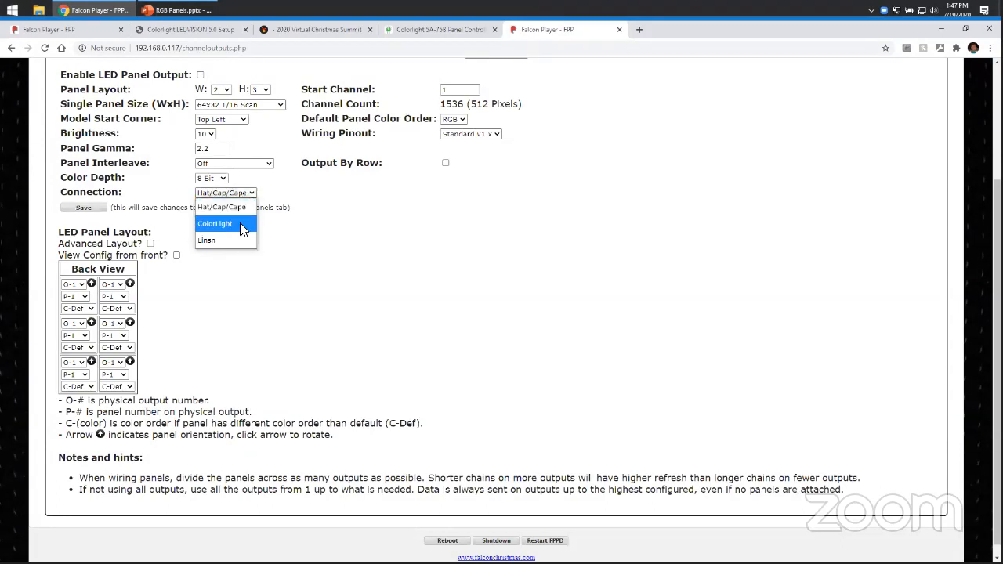
click(240, 223)
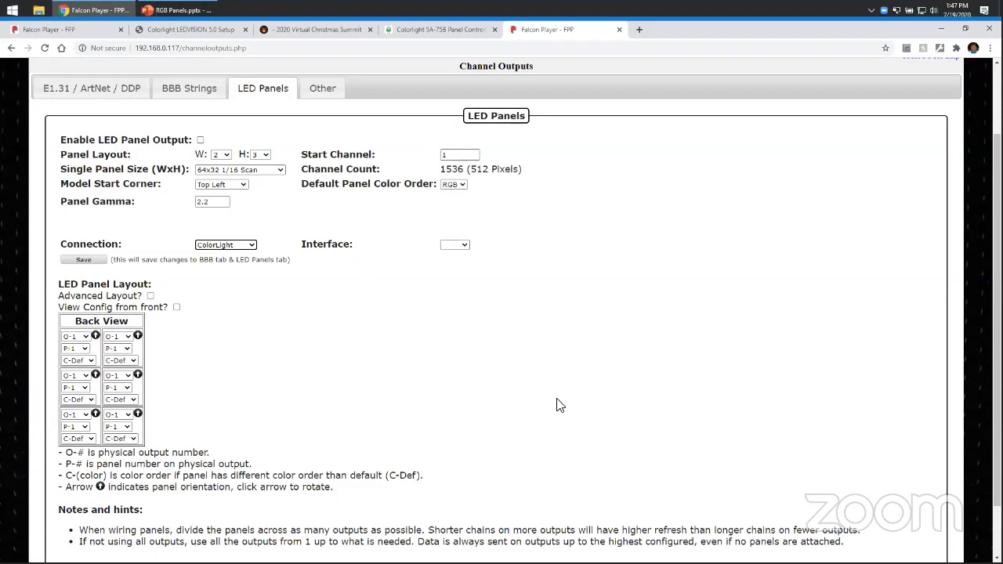
click(462, 246)
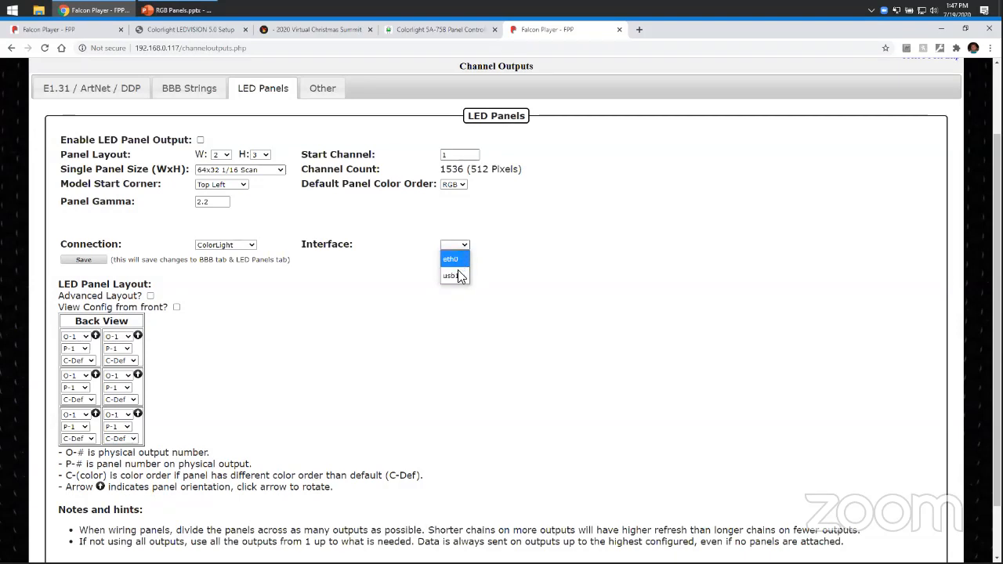
click(453, 258)
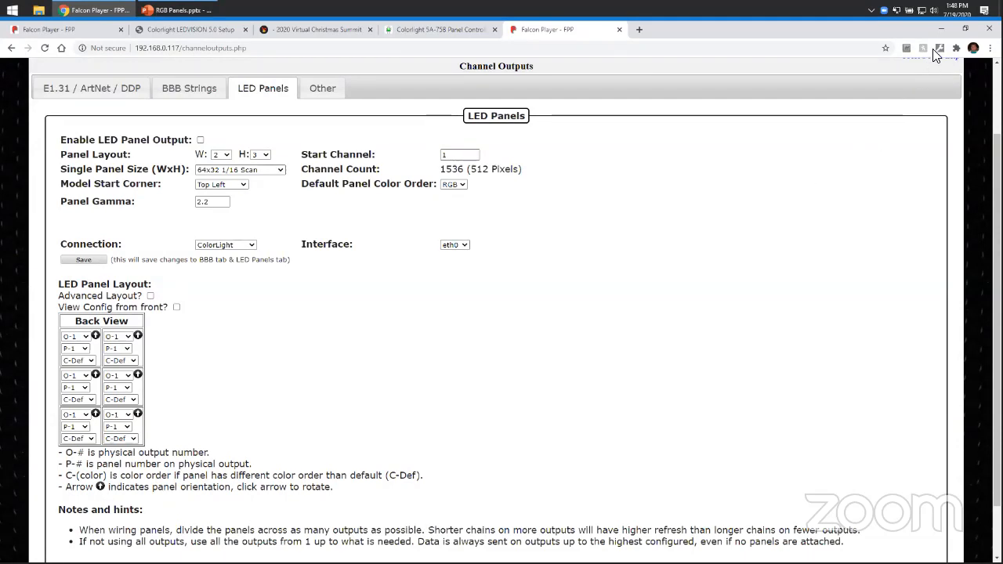
Minimize the browser and launch LEDVISION 5.0 from the desktop.
click(943, 29)
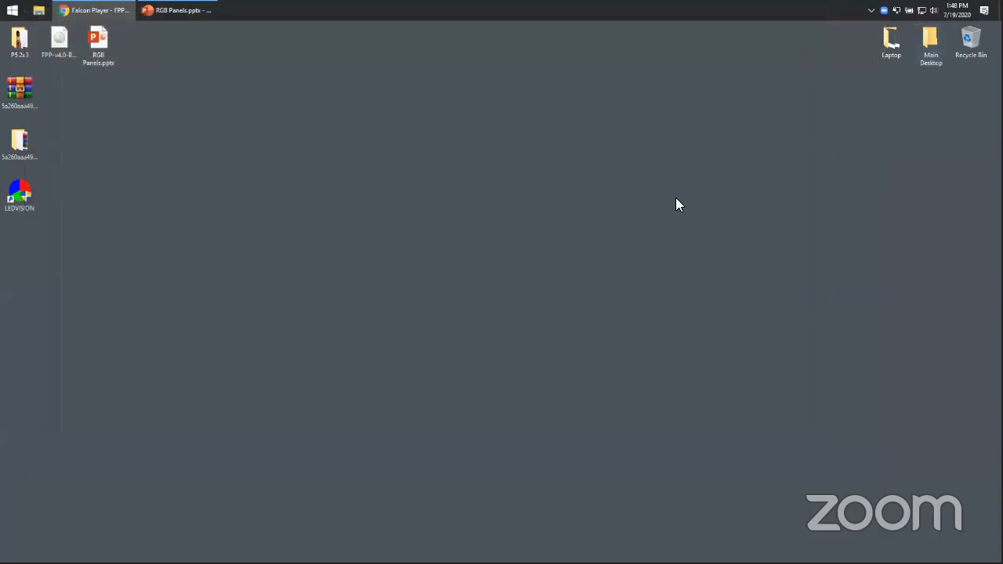
double_click(21, 202)
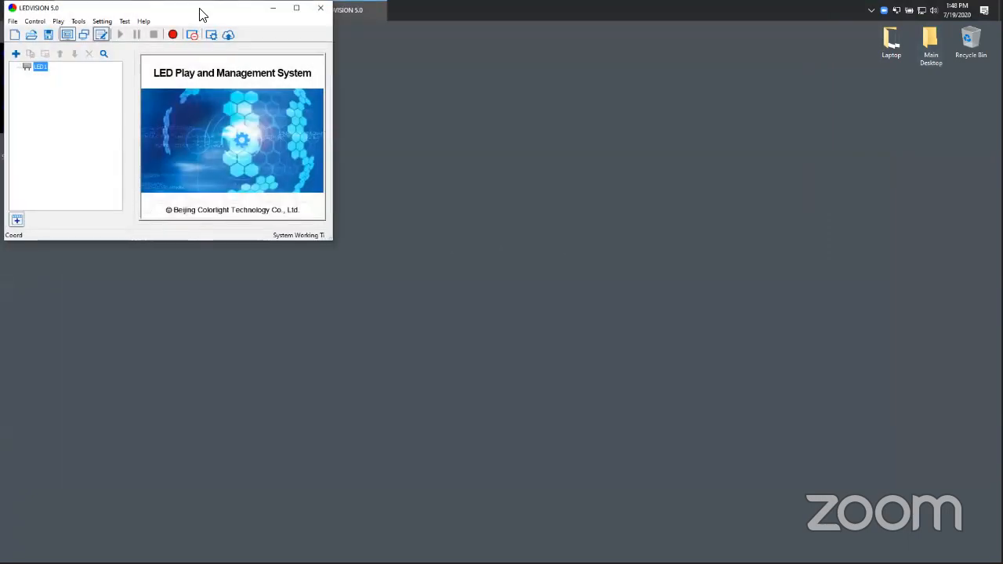
drag(90, 83, 251, 243)
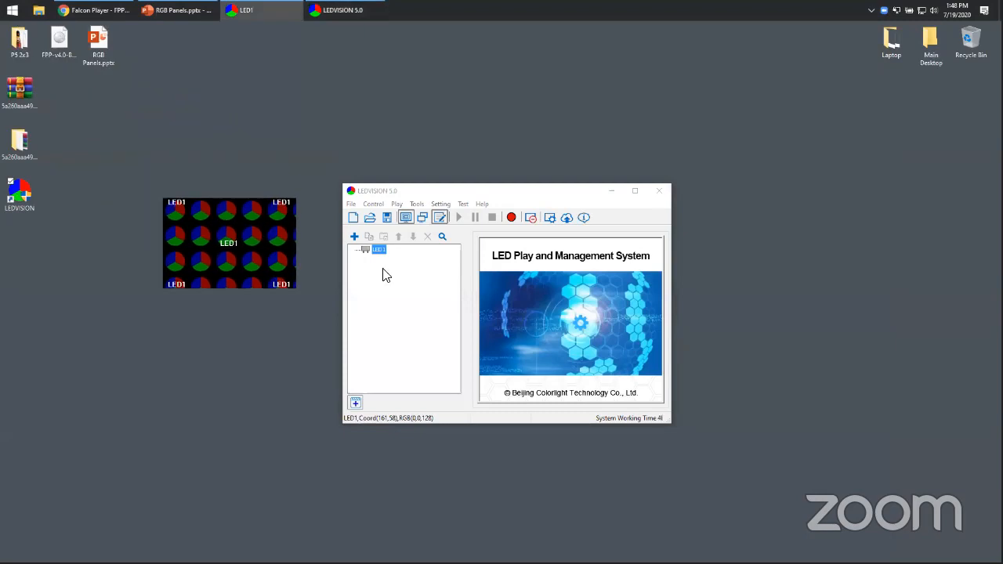
Open the Screen Control window.
click(398, 204)
mouse_move(374, 205)
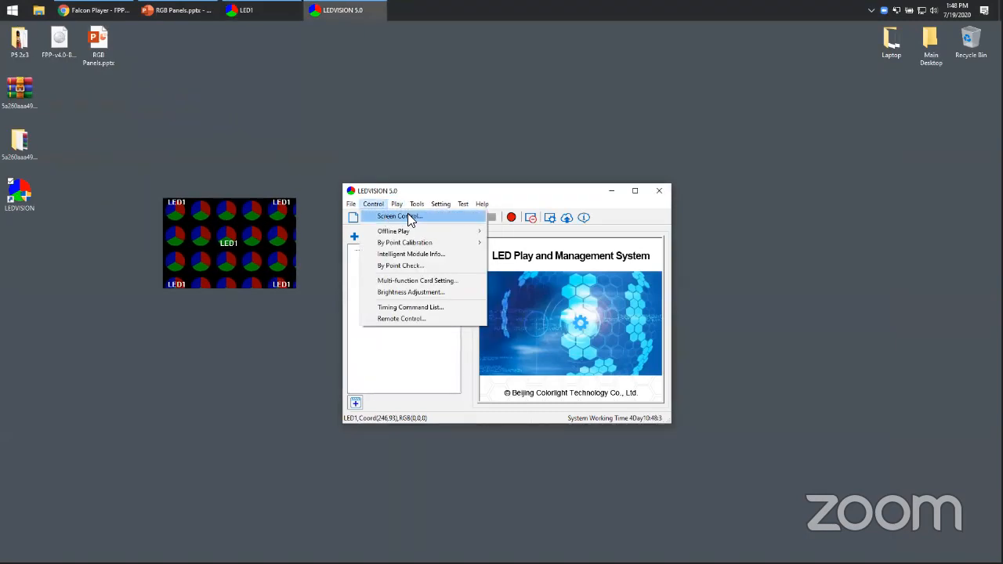
click(408, 218)
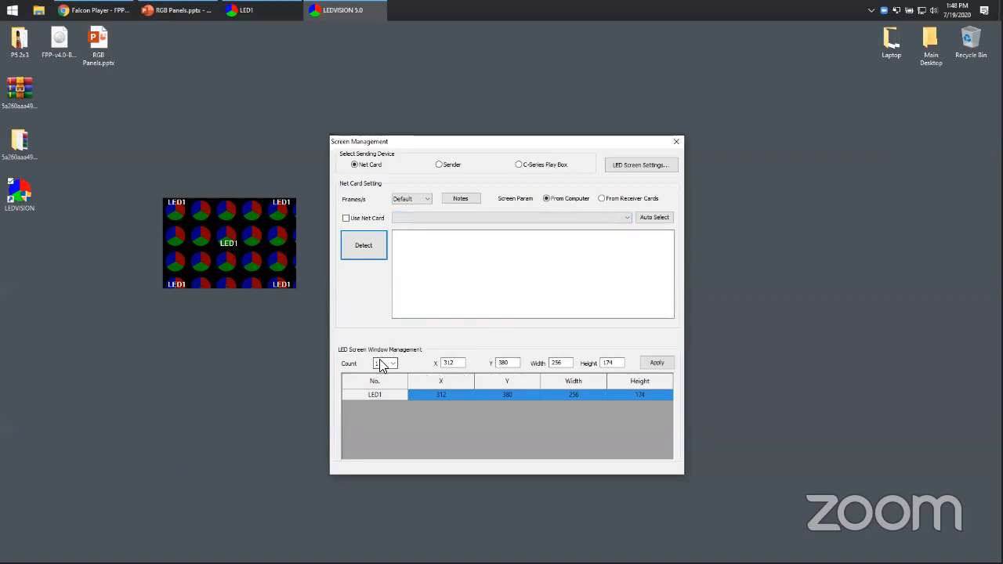
Position the LED1 screen window and set its width to 128 and height to 96, applying the change.
drag(244, 298, 231, 330)
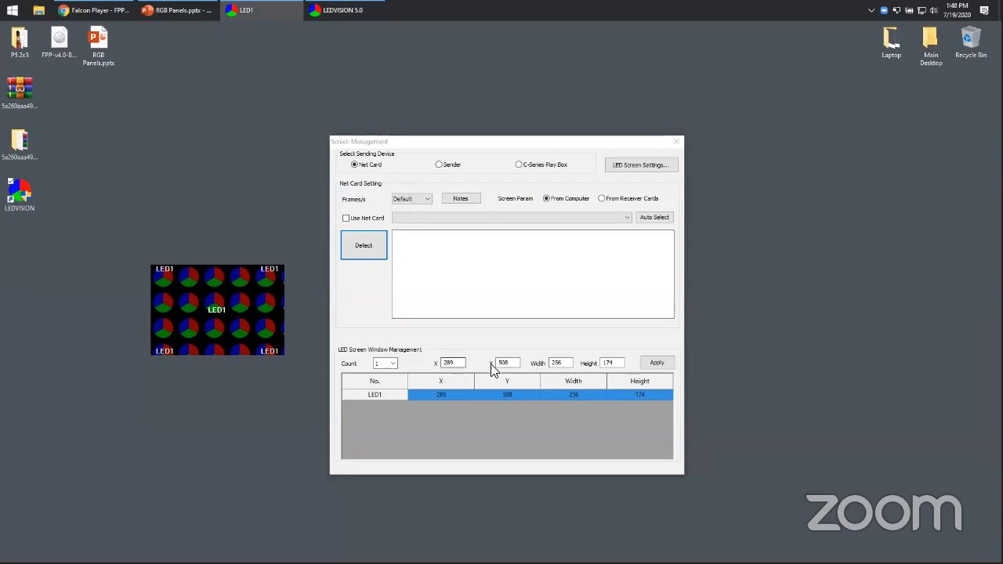
drag(216, 317, 235, 340)
drag(232, 272, 231, 270)
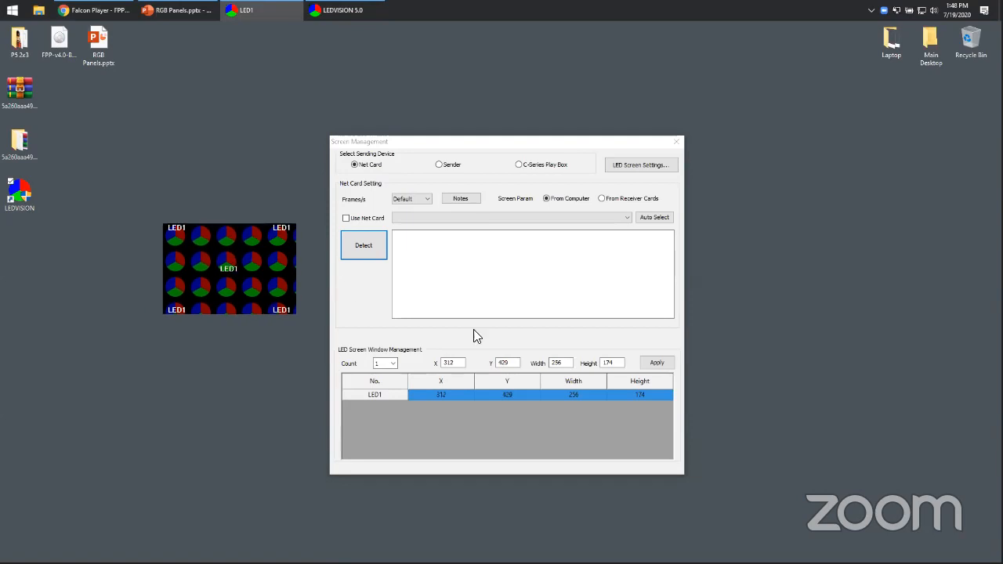
click(517, 394)
click(583, 397)
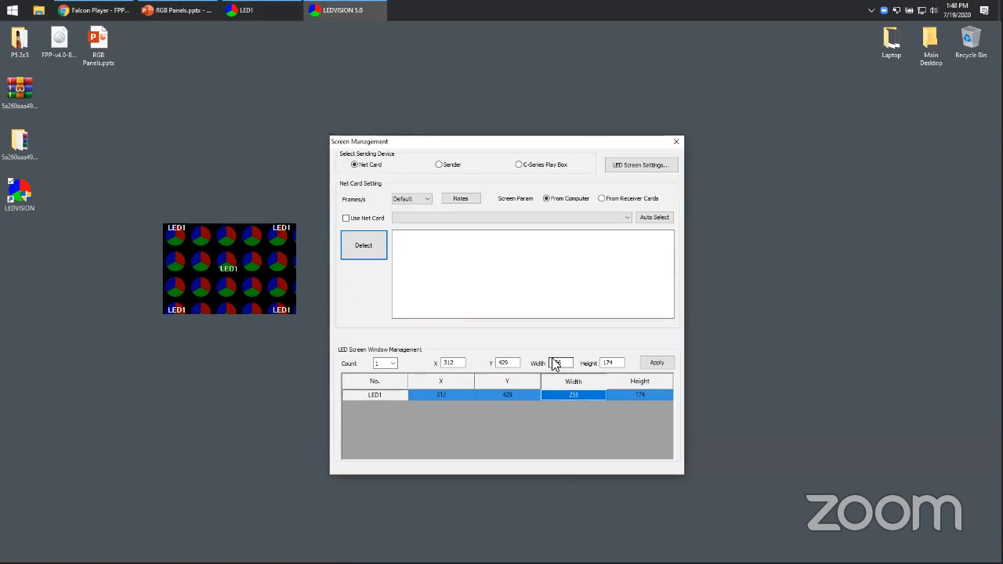
double_click(565, 361)
text(128)
click(614, 363)
double_click(614, 363)
text(96)
click(657, 363)
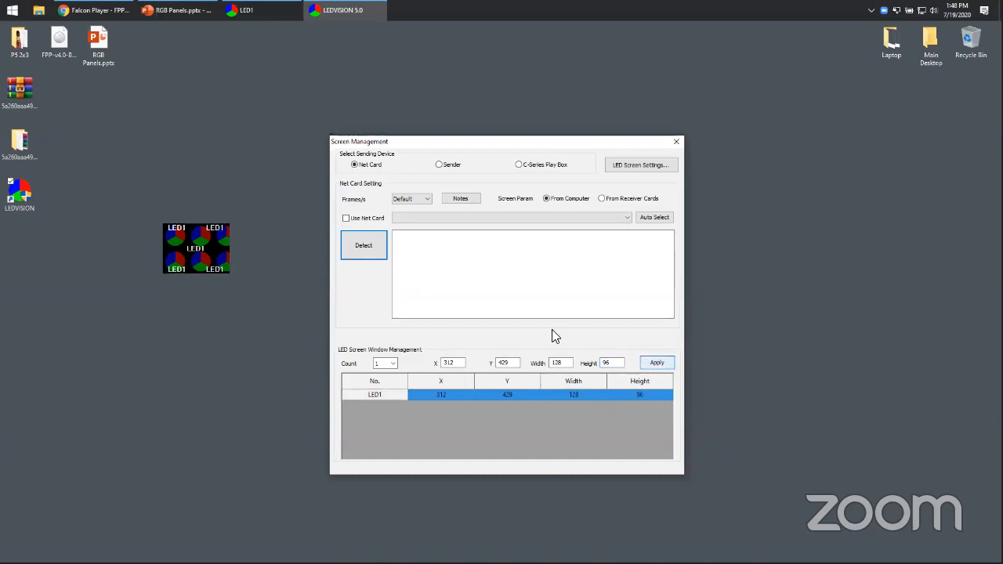
drag(202, 253, 248, 276)
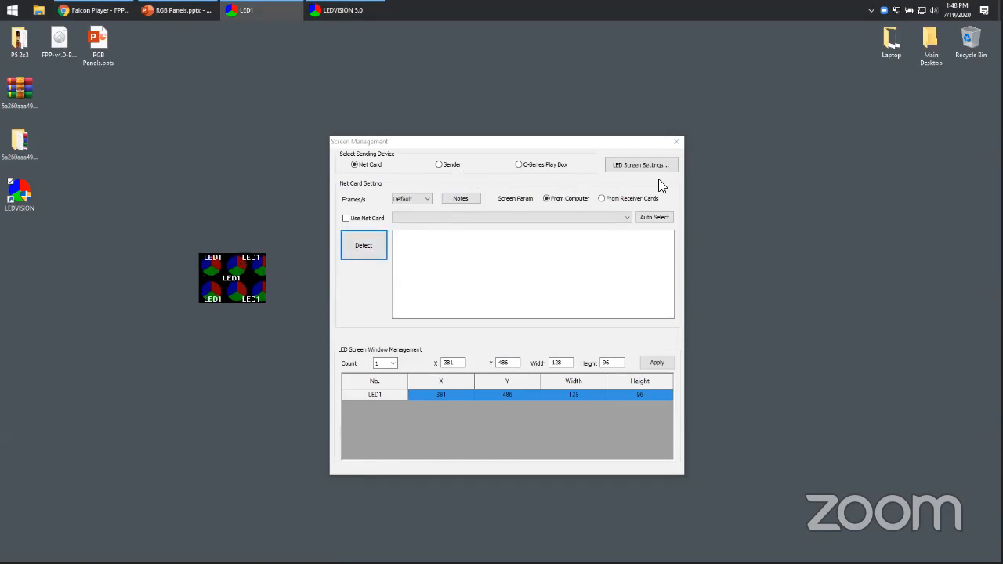
Open LED Screen Settings, entering the admin password.
click(644, 164)
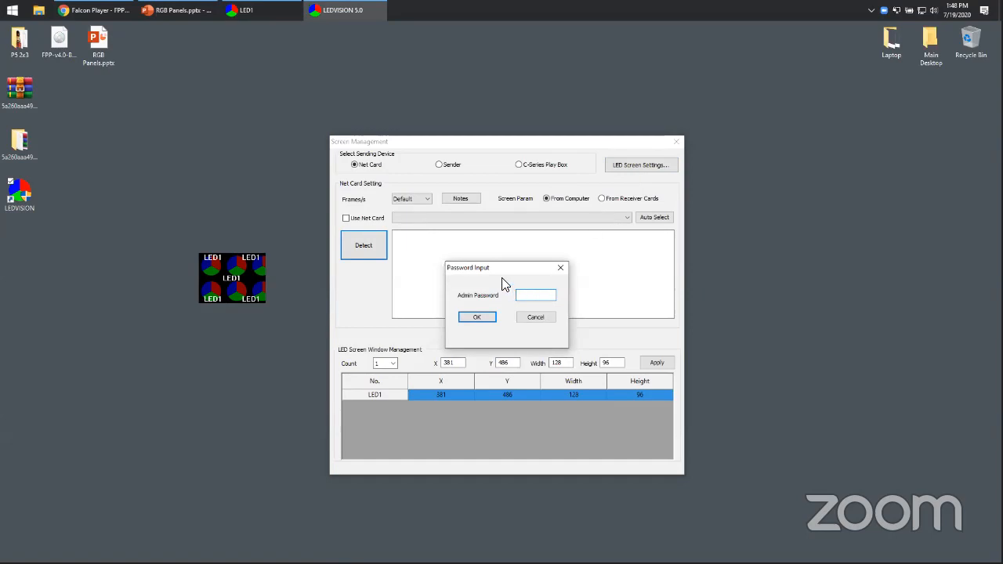
text(168)
key(Return)
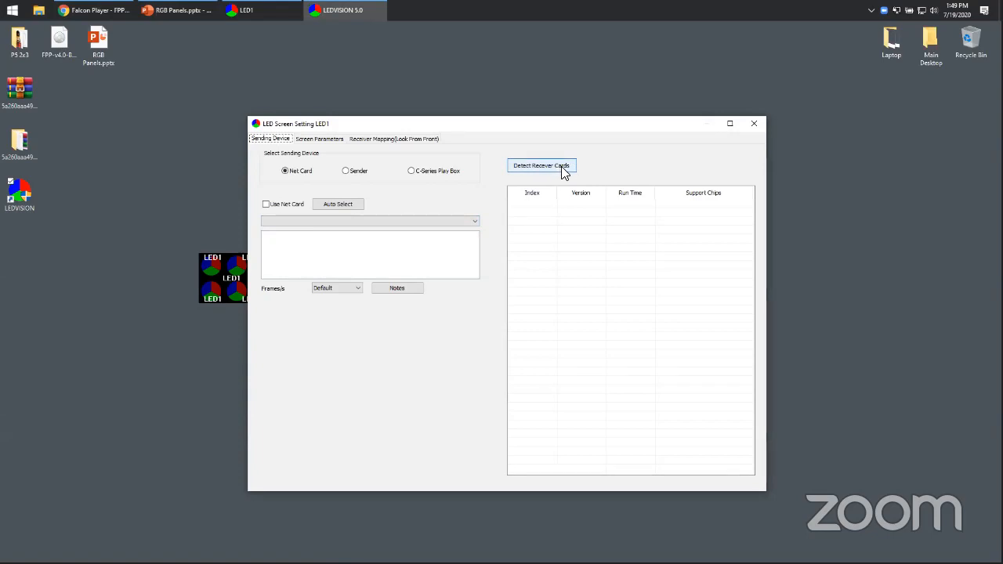
Examine the screen parameters box size settings and switch to the receiver mapping.
click(321, 139)
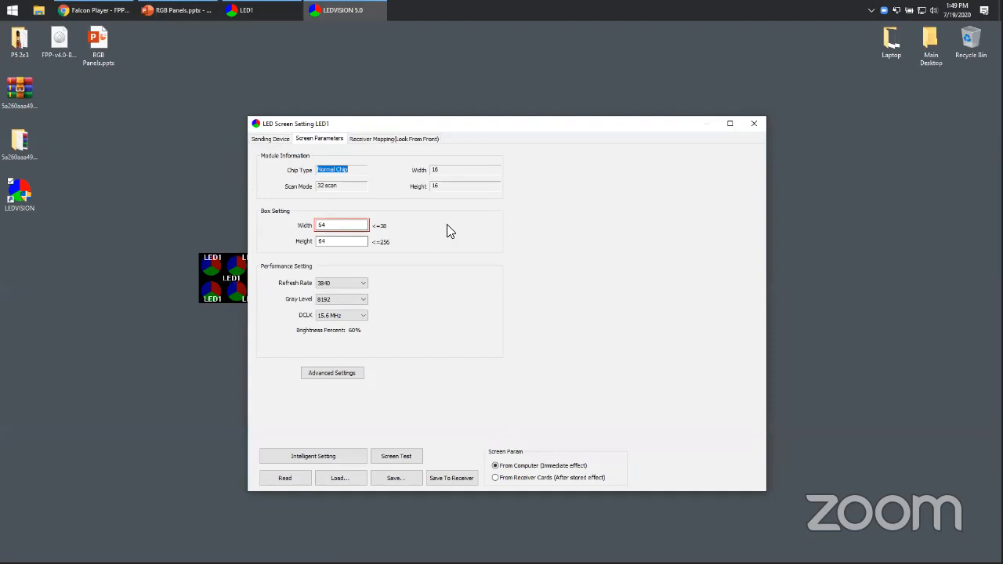
click(329, 225)
double_click(329, 225)
drag(425, 126, 471, 114)
click(456, 128)
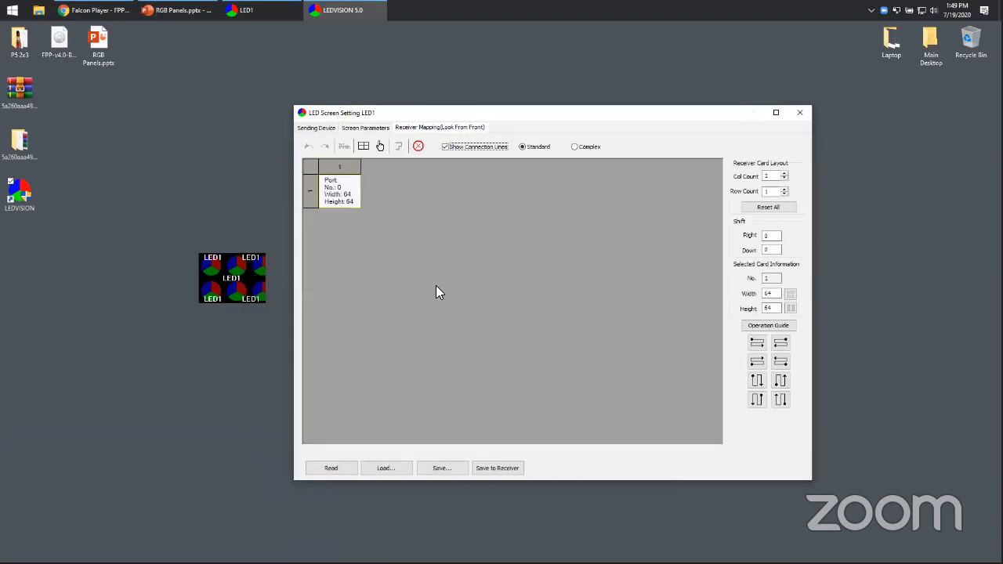
Assign the first receiver card at 128 by 96 and raise the receiver card column count to 3.
click(342, 185)
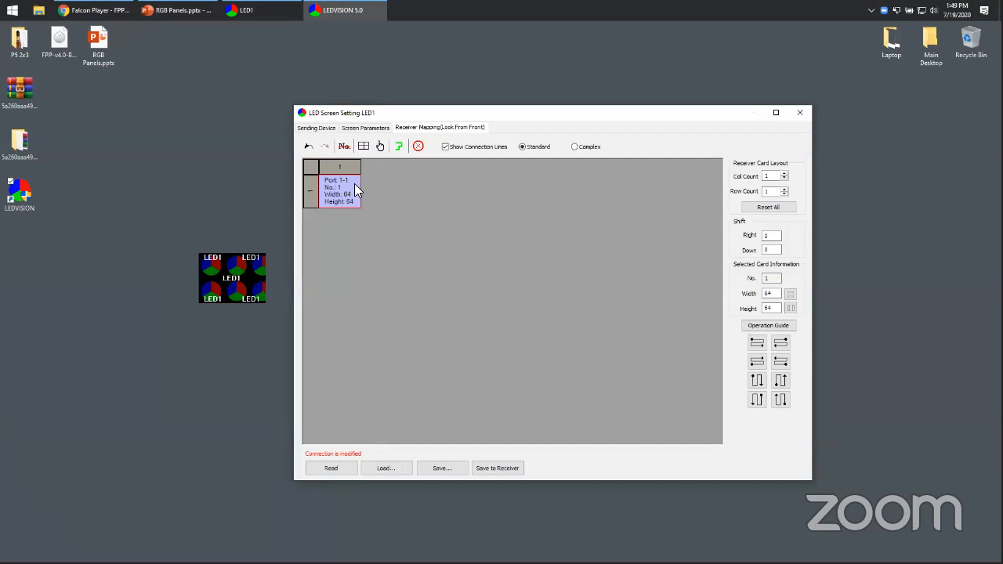
double_click(770, 294)
text(128)
double_click(769, 308)
text(96)
click(783, 173)
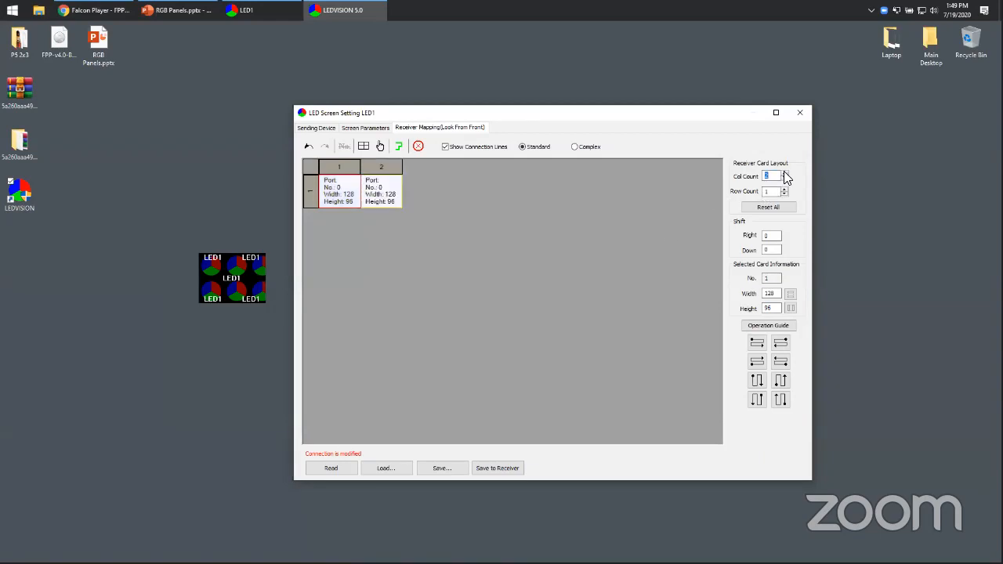
click(783, 173)
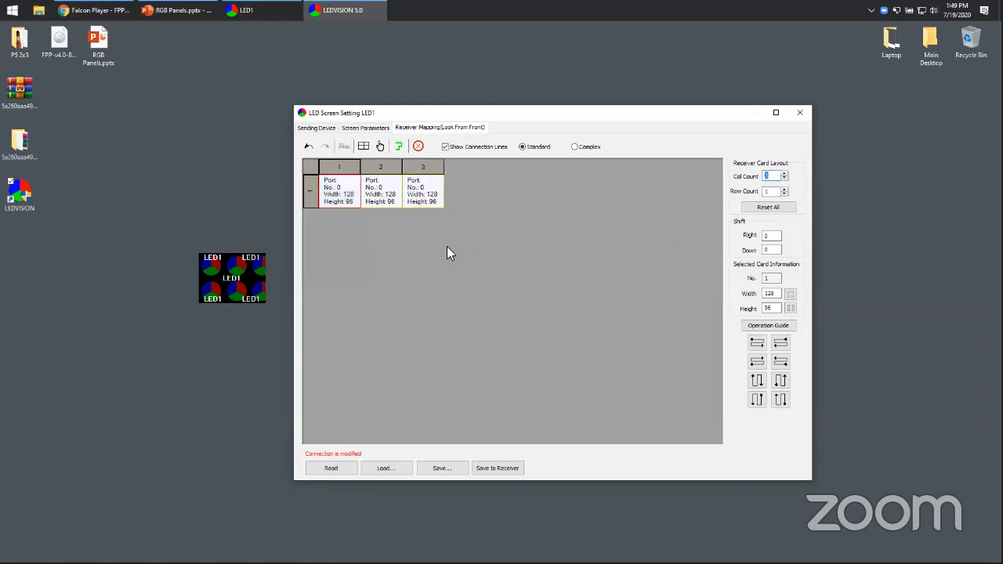
Resize the first receiver card to 256 by 256 and chain the second and third cards after it.
click(340, 205)
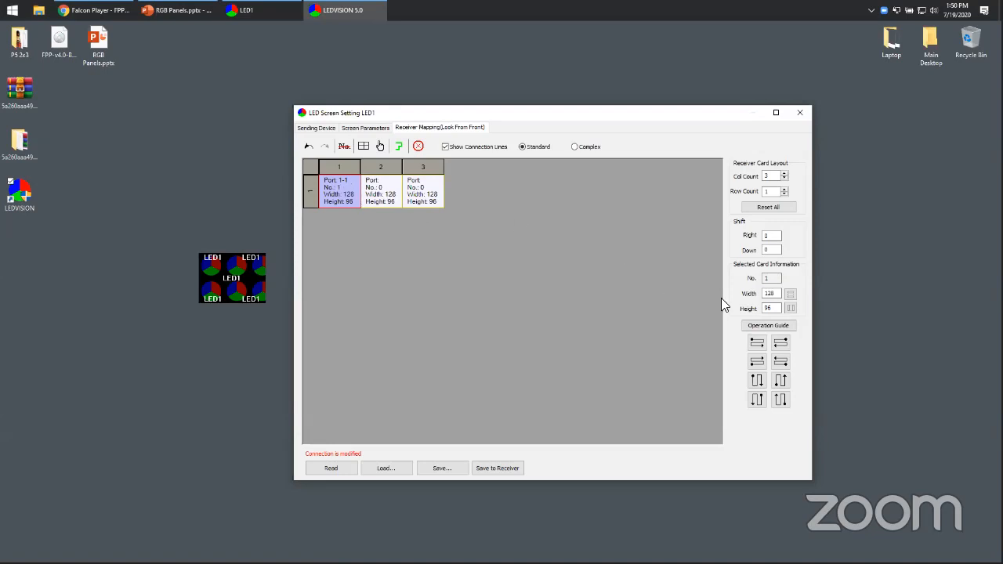
double_click(770, 294)
text(256)
double_click(771, 309)
text(256)
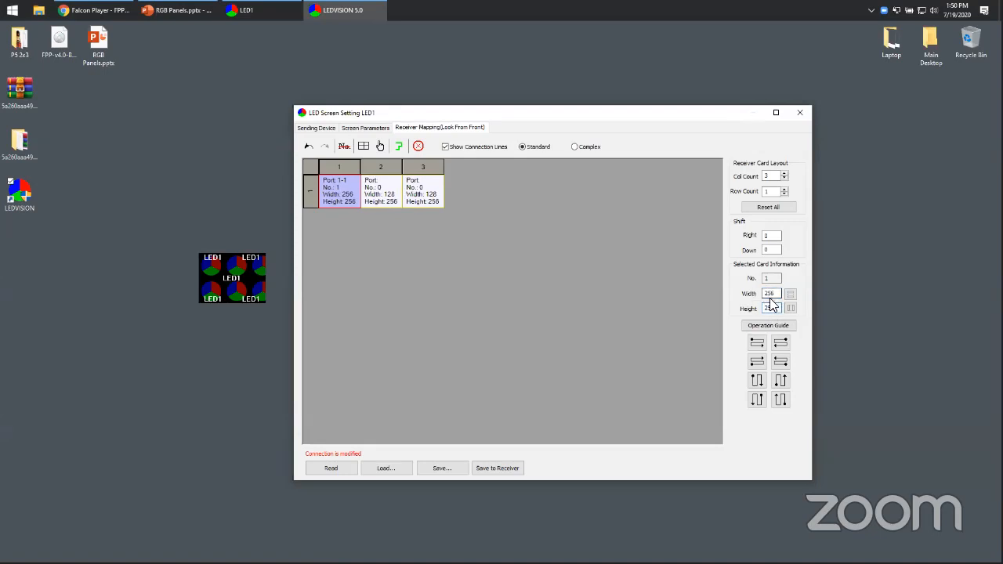
click(387, 192)
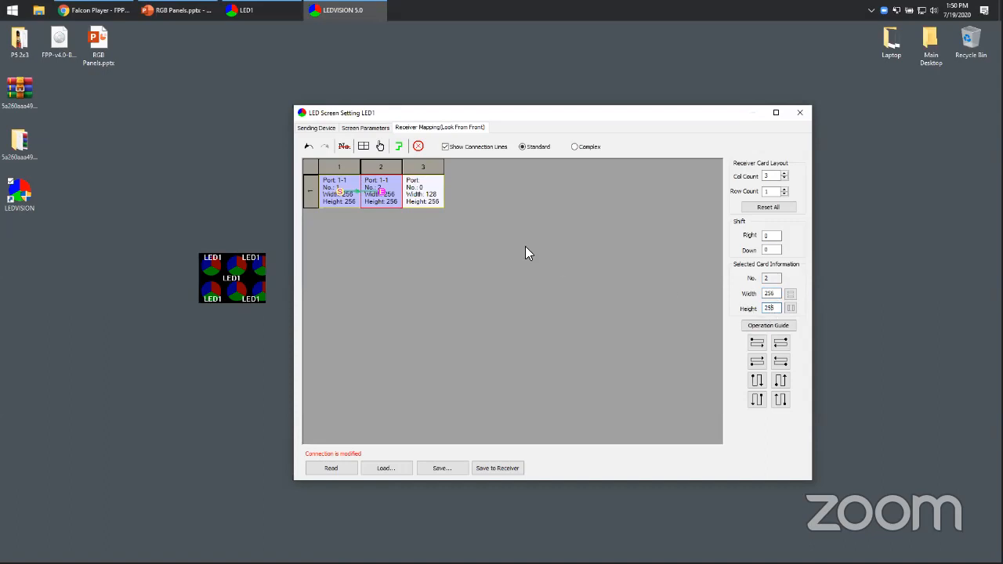
click(423, 196)
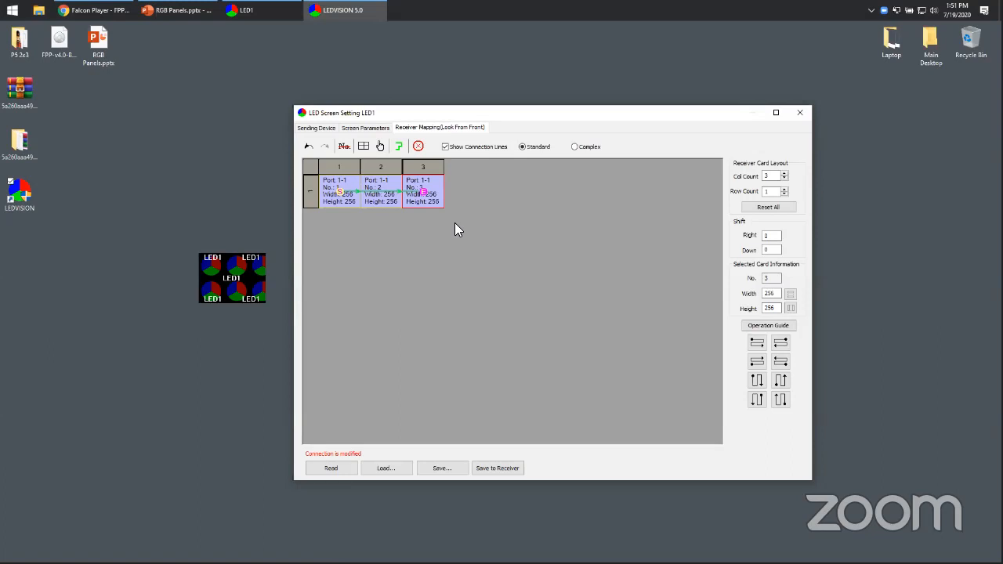
Switch to Calculator and compute 256*3 for the box width.
click(365, 127)
double_click(392, 218)
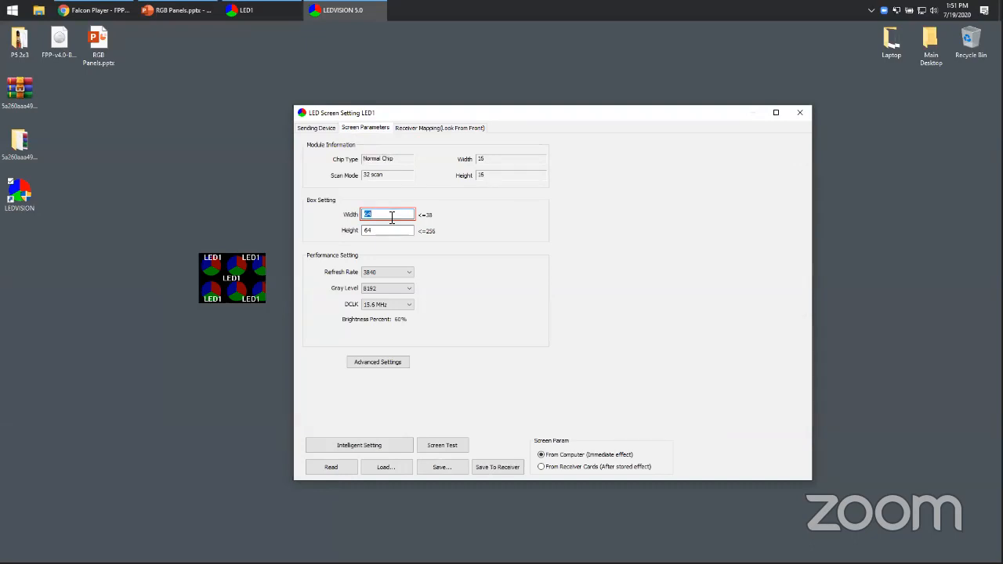
key(super+r)
text(calc)
key(Return)
text(256*3)
key(Return)
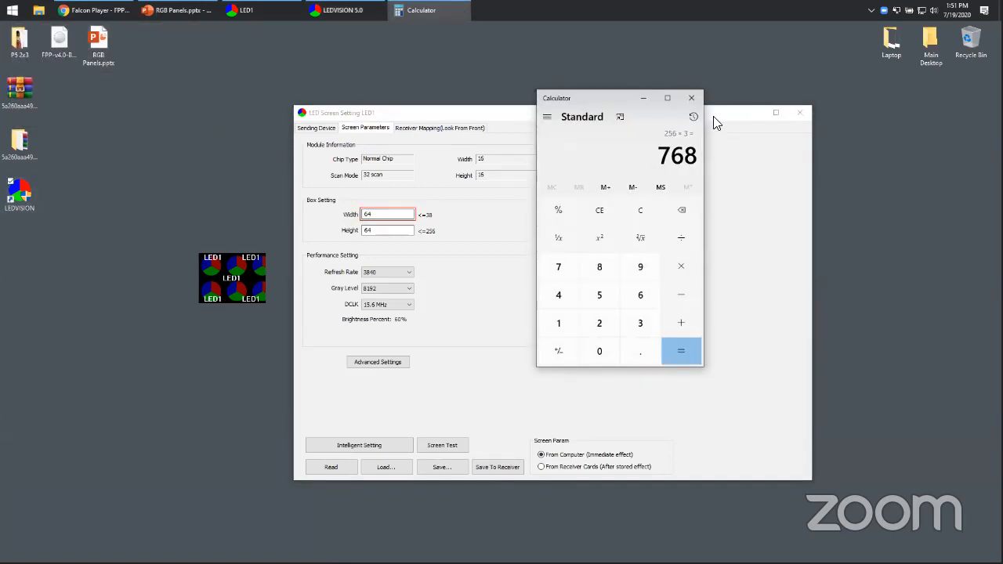
click(691, 98)
Set the box width to 768 and the box height to 256.
text(768)
key(Tab)
text(256)
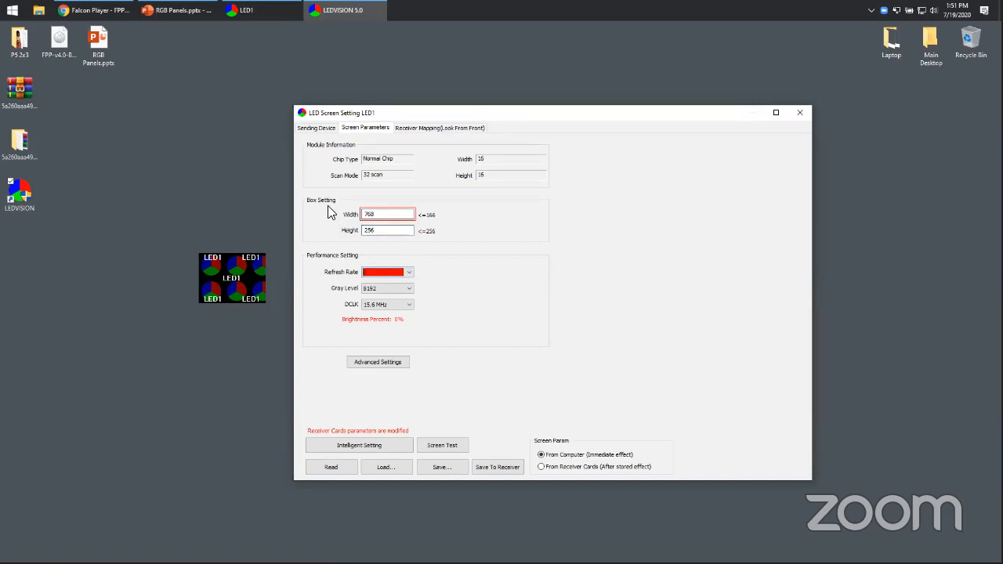
double_click(406, 219)
Load the preset parameters "25- full-color sixteen scan" from the general full-colour presets for the receiver cards.
click(423, 128)
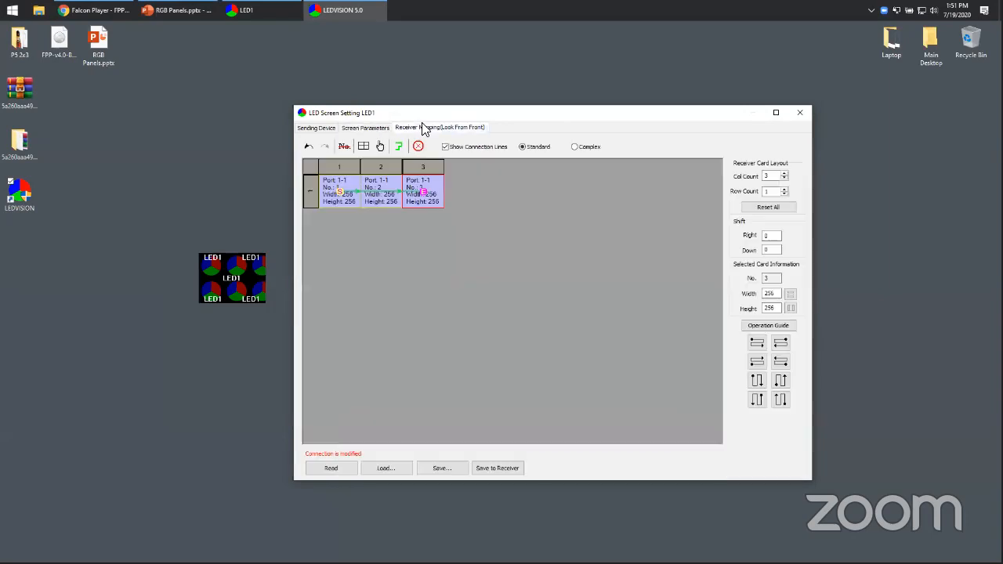
click(366, 128)
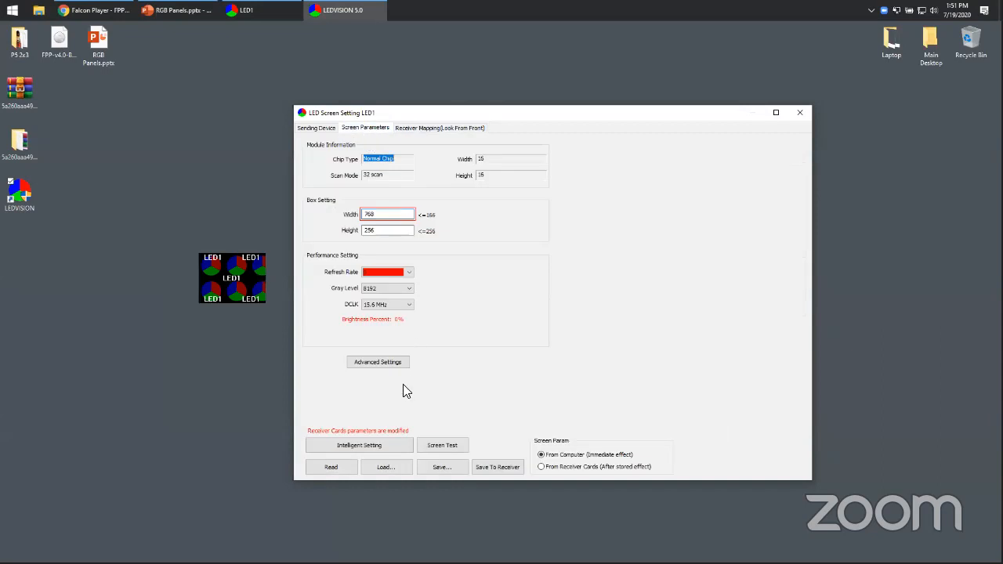
click(387, 470)
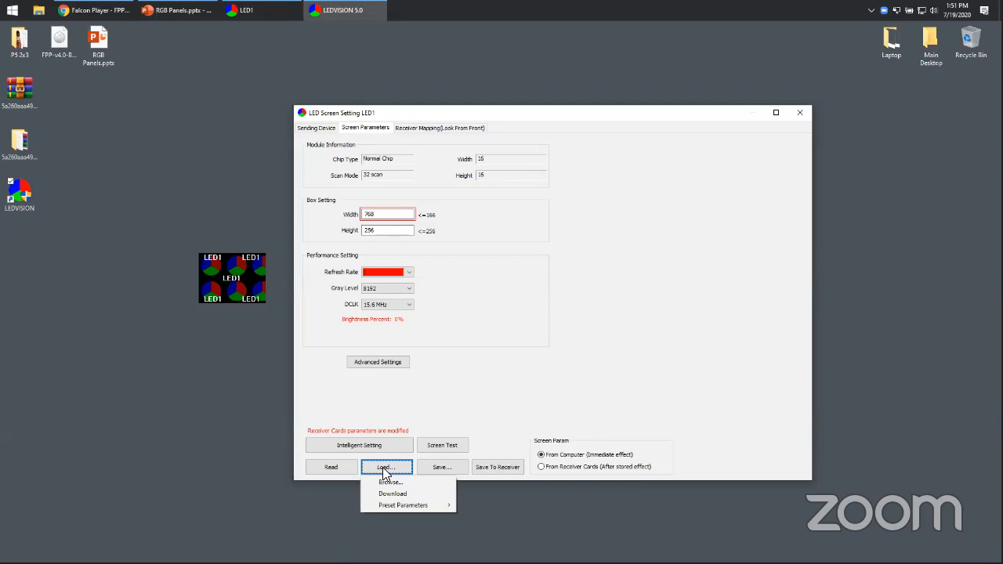
mouse_move(413, 506)
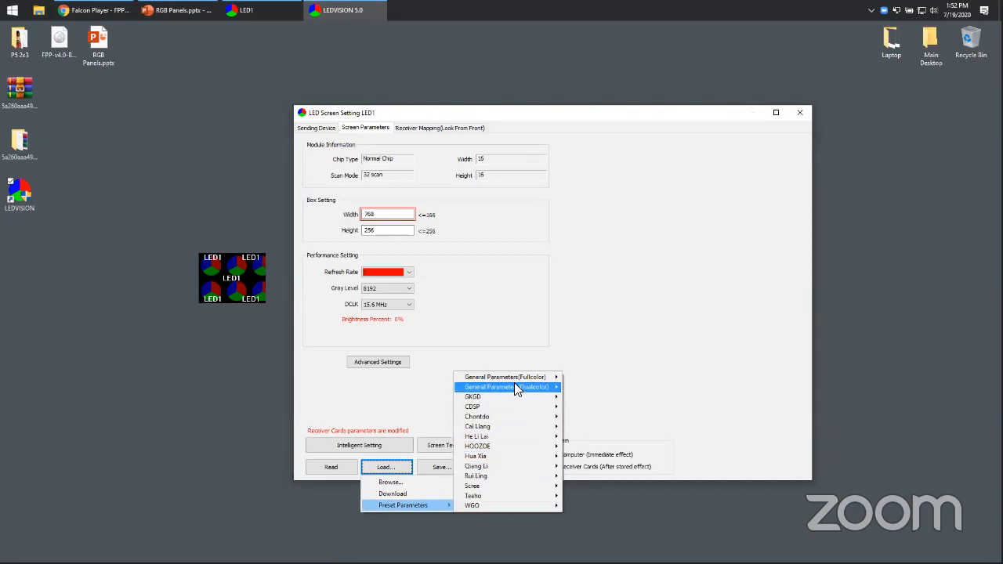
mouse_move(529, 379)
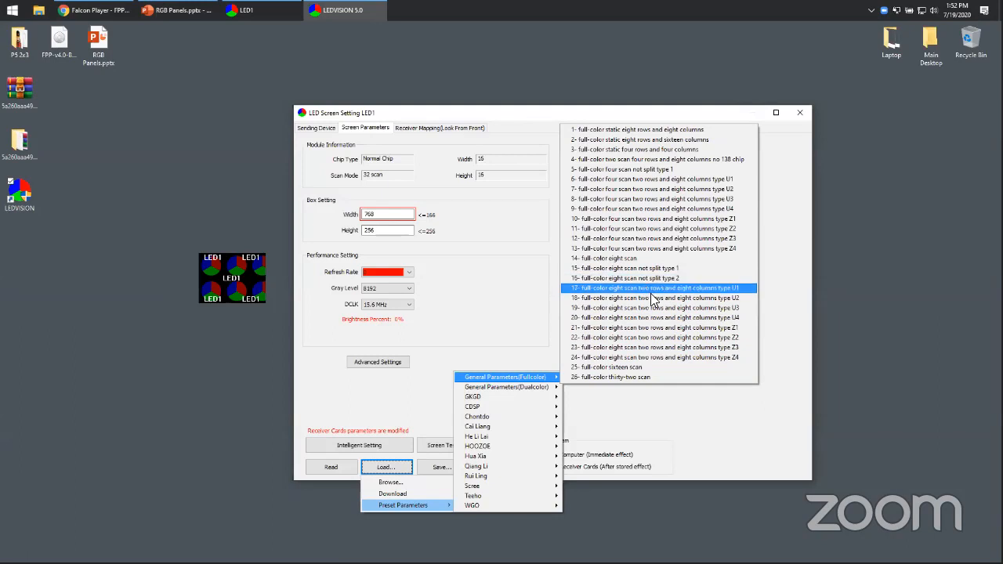
click(649, 367)
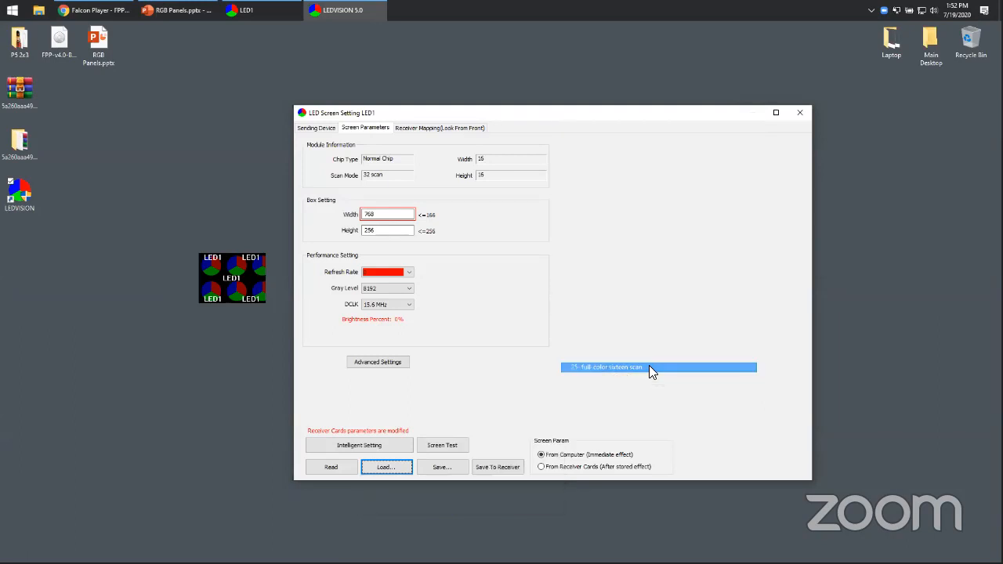
Set the box width to 768 and the box height to 256.
double_click(388, 213)
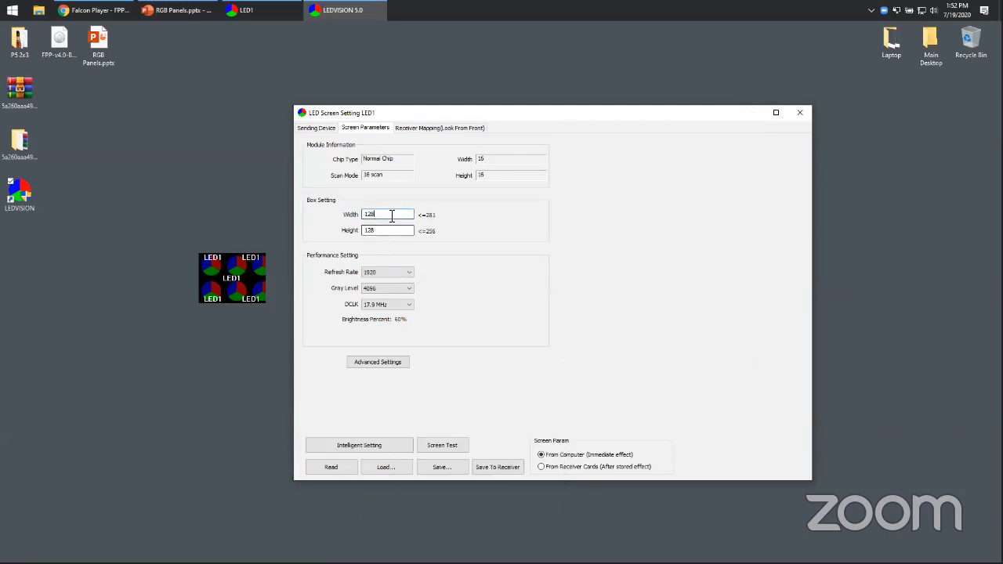
text(768)
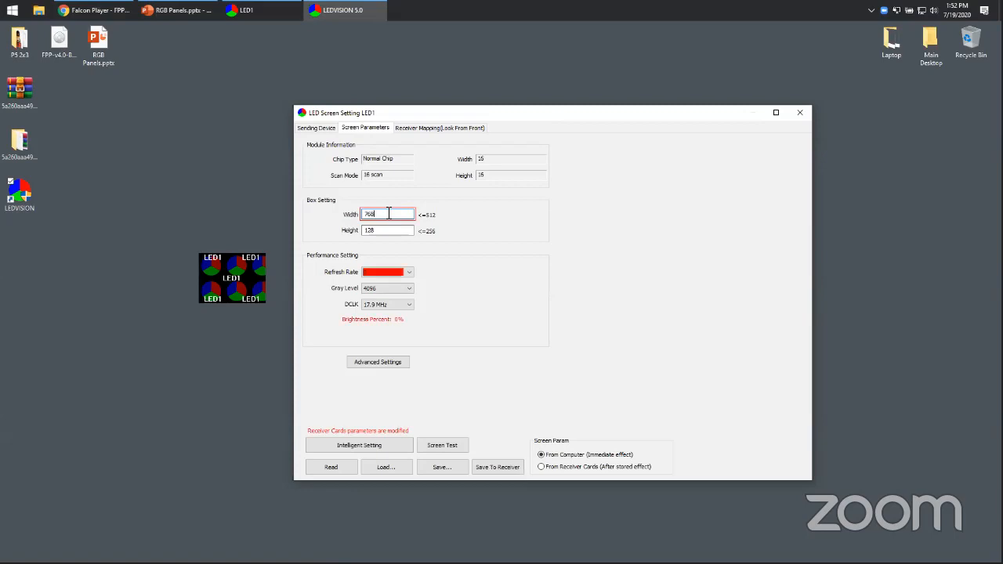
key(Tab)
text(256)
Reduce the receiver card column count to 1 and assign the single remaining card in the mapping.
click(431, 130)
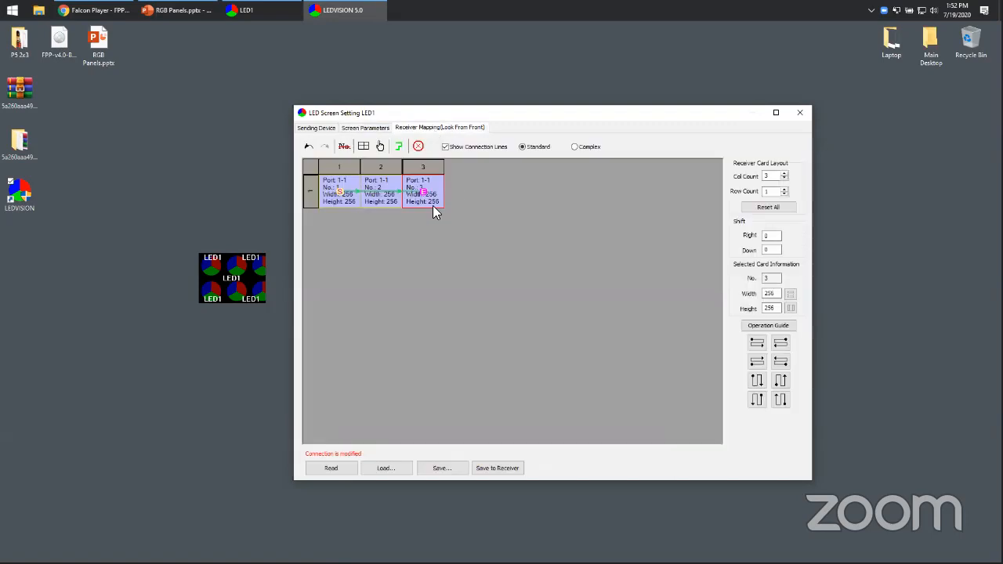
click(784, 180)
click(783, 179)
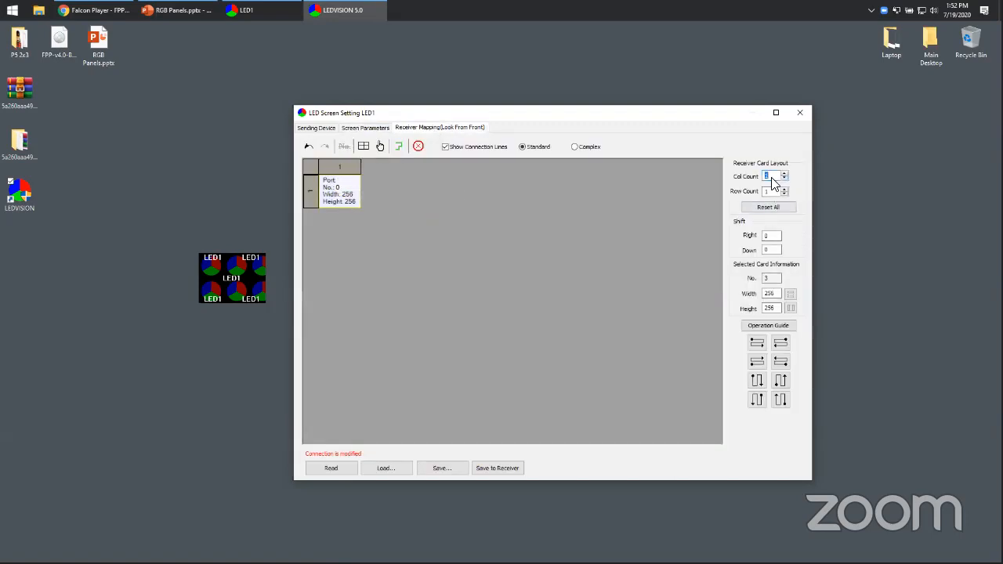
click(327, 186)
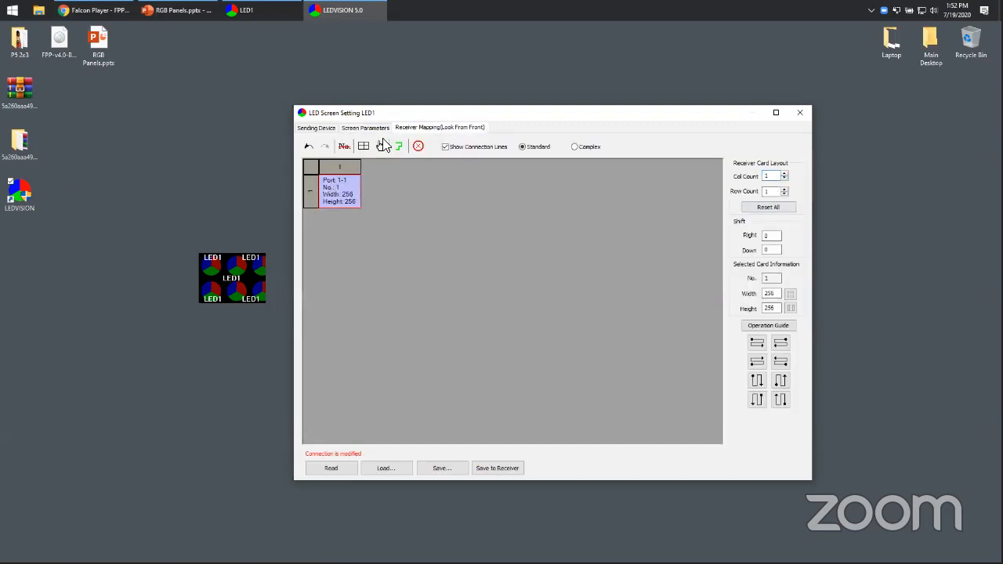
Set the box width to 256 to match the single receiver card.
click(365, 128)
double_click(387, 214)
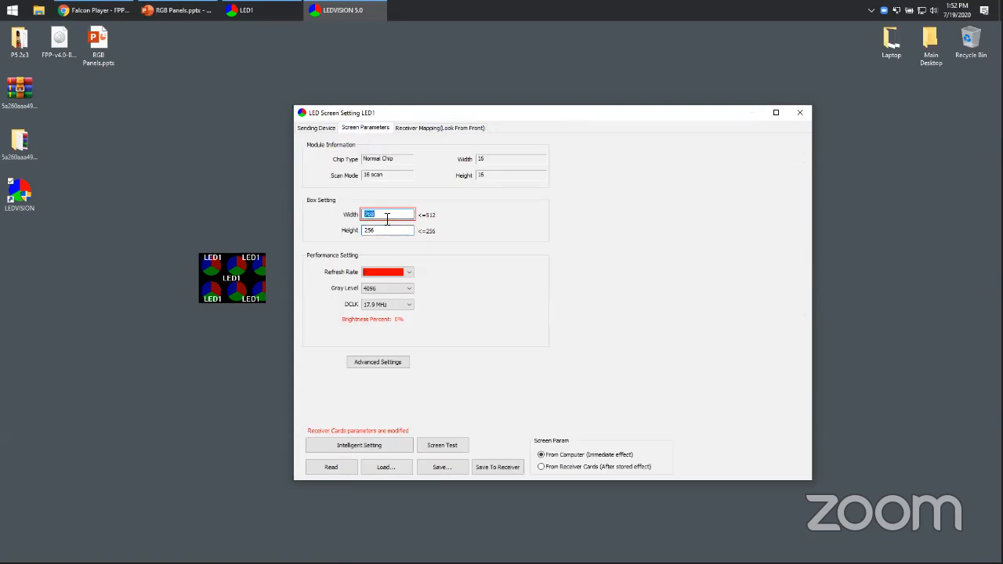
text(256)
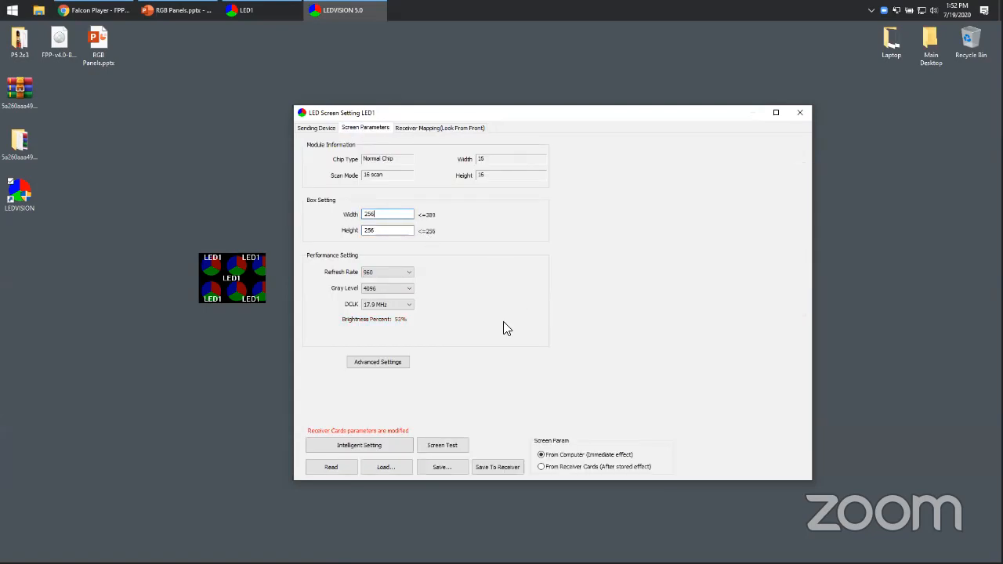
click(471, 129)
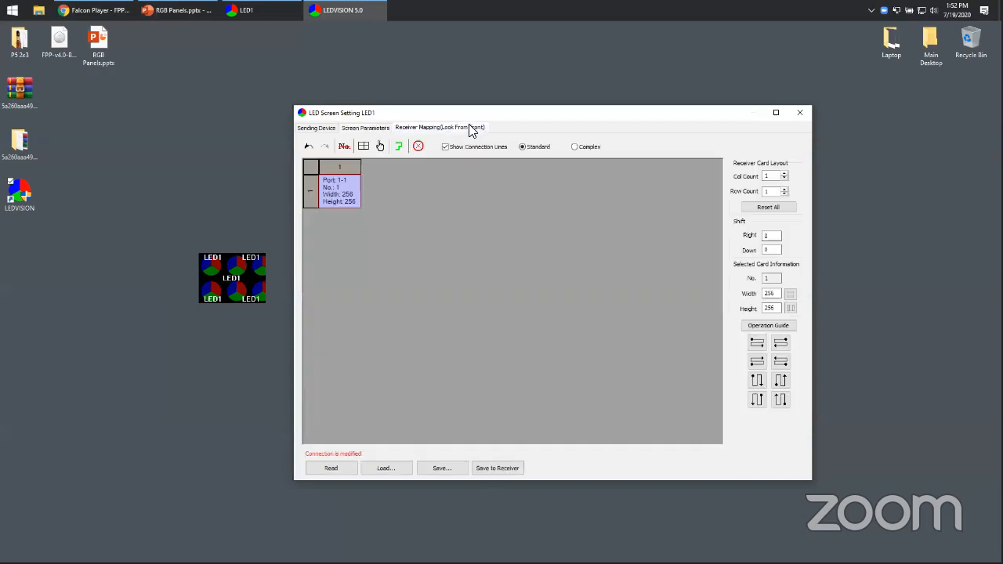
click(365, 127)
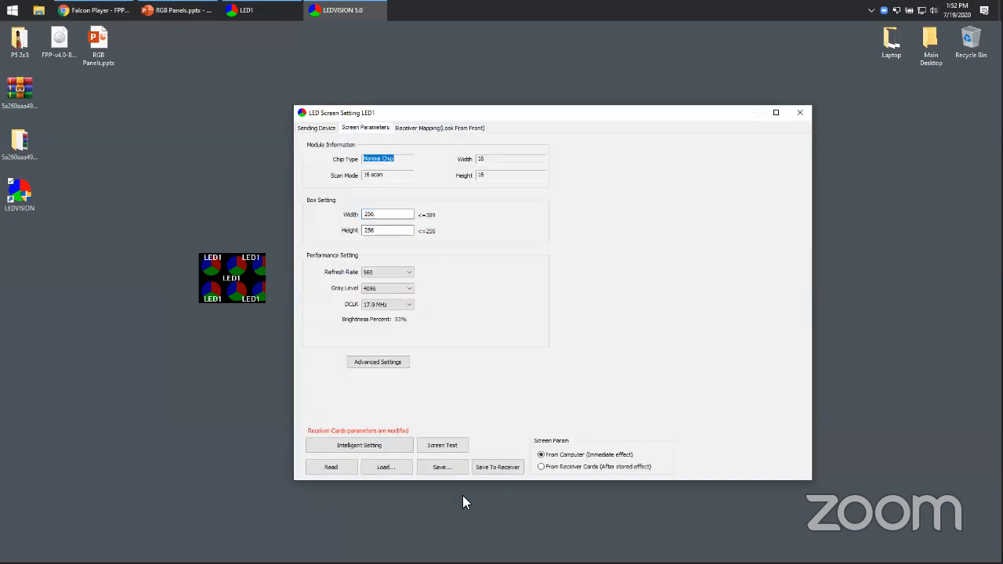